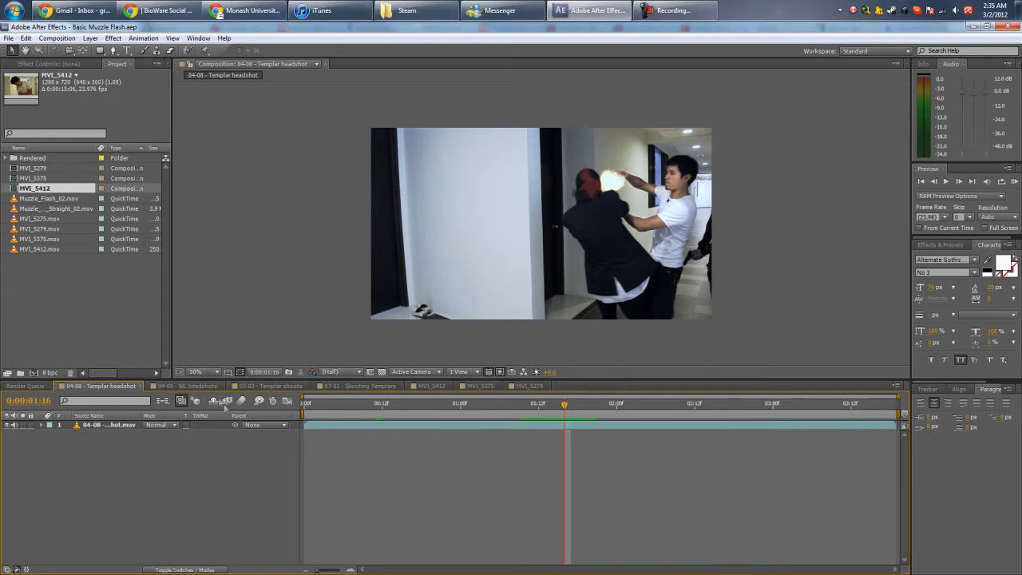
Step: Look through the finished muzzle flash shots and the unfinished MVI compositions, ending with MVI_5279
left_click(187, 386)
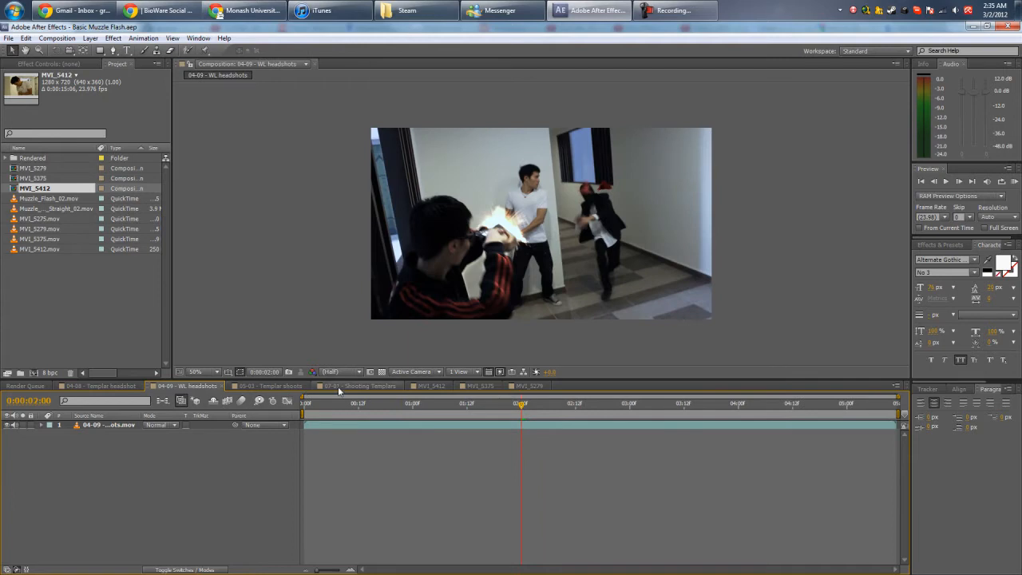
left_click(338, 389)
left_click(274, 388)
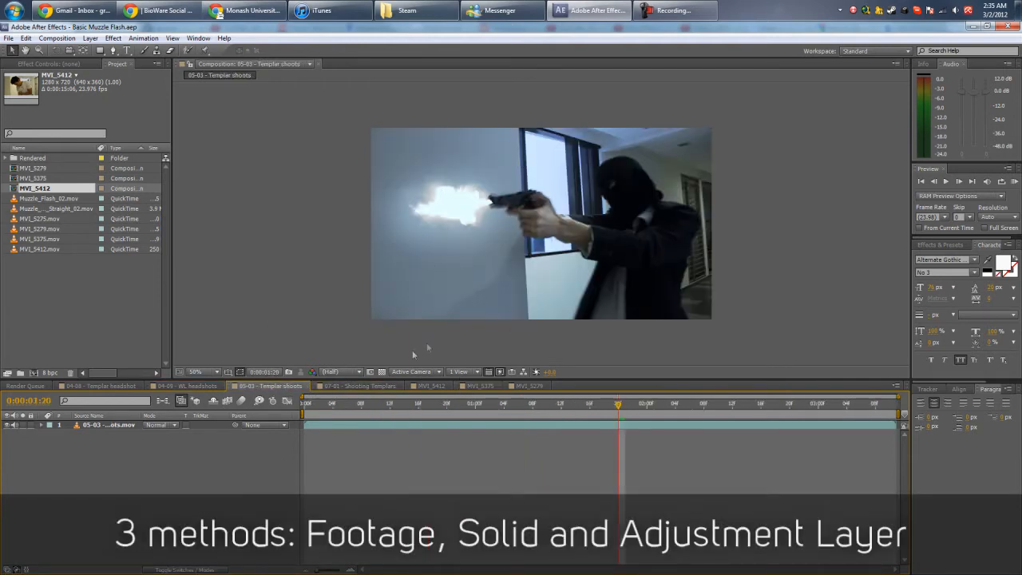
left_click(359, 387)
left_click(428, 388)
left_click(479, 387)
left_click(526, 387)
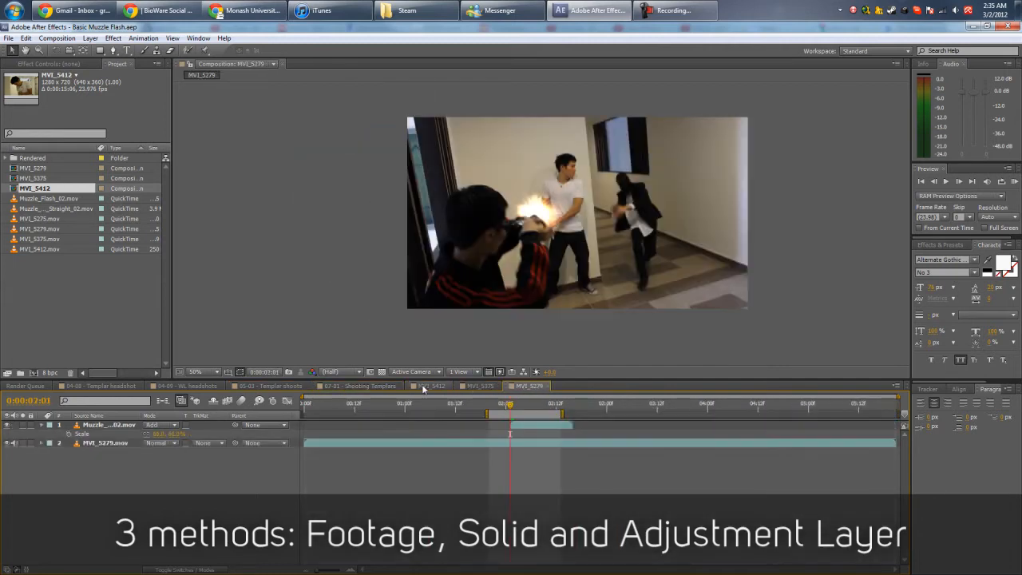
Step: In the MVI_5412 composition, duplicate the MVI_5412.mov layer and set the upper copy's blending mode to Add
left_click(423, 387)
mouse_move(429, 407)
left_mouse_down()
mouse_move(451, 407)
mouse_move(429, 407)
left_mouse_up()
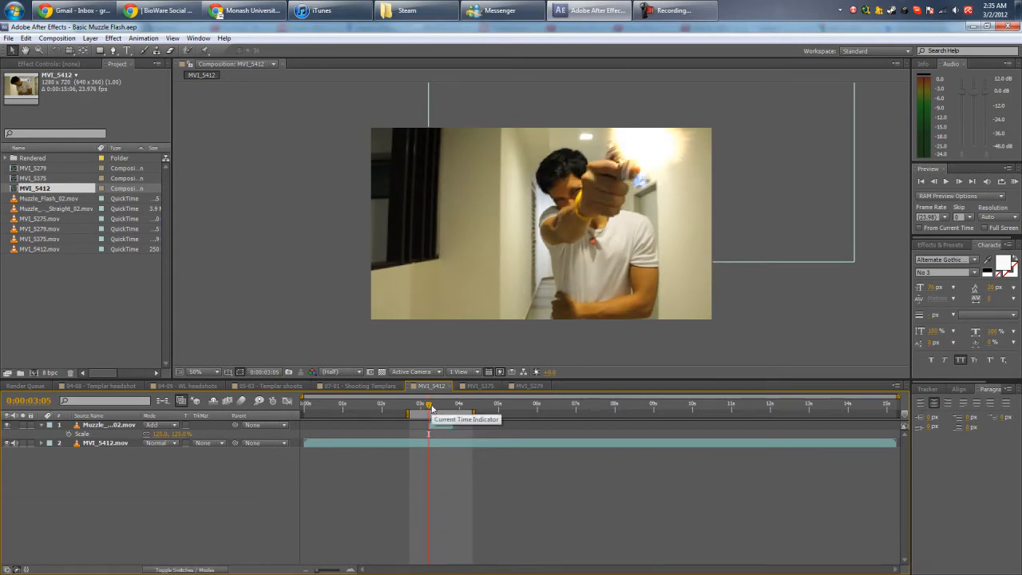
left_click(105, 443)
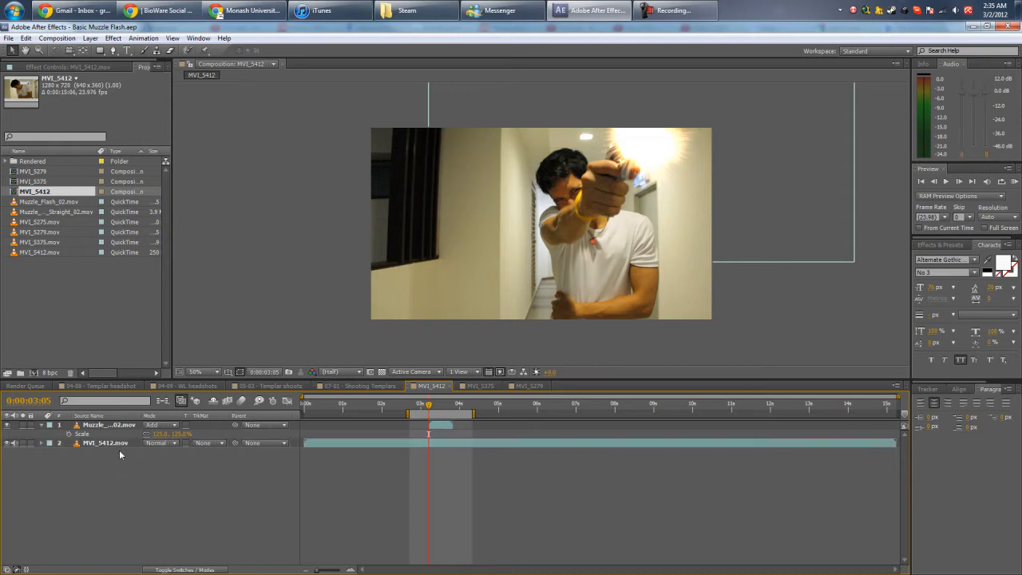
key("ctrl+d")
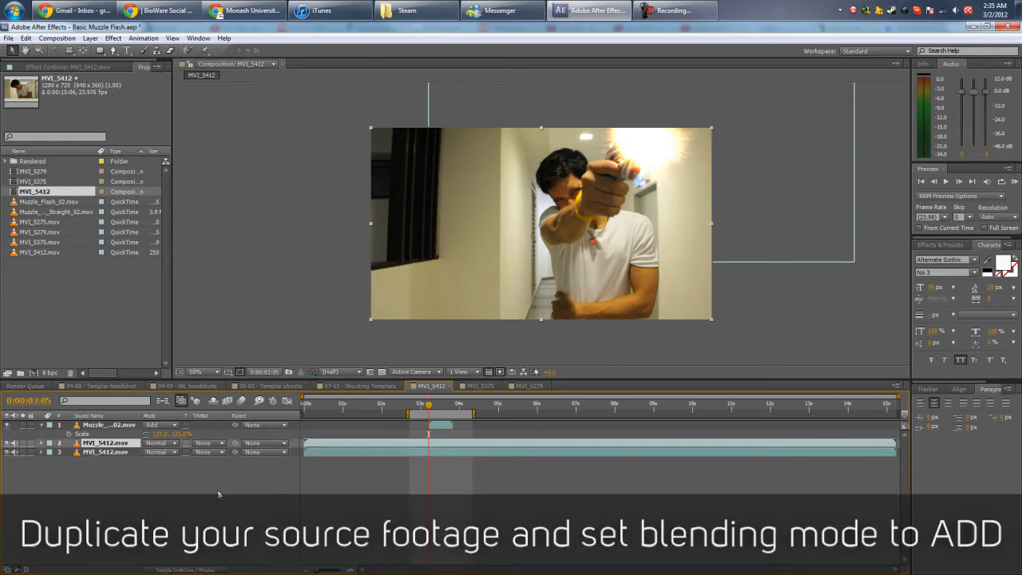
left_click(159, 443)
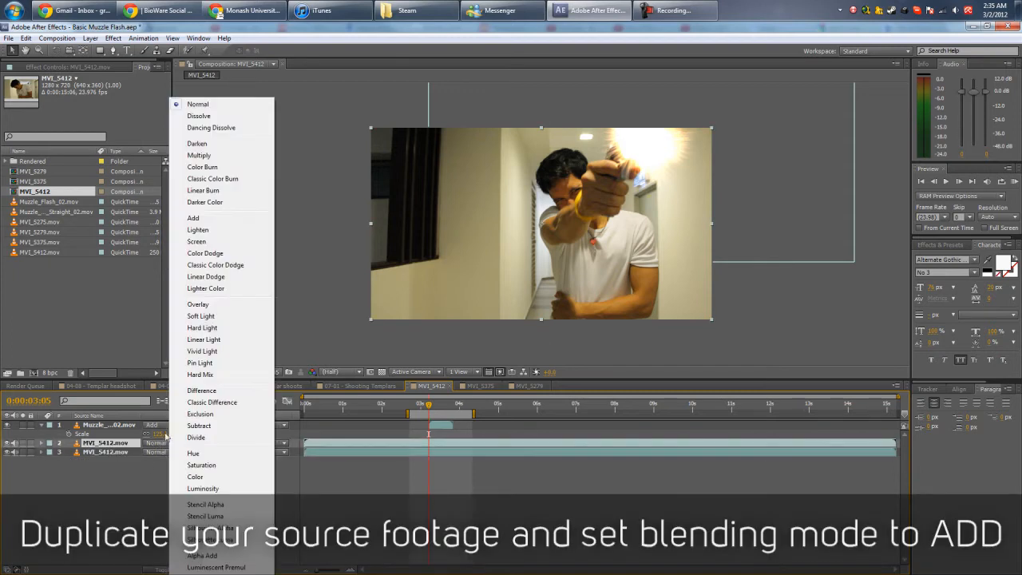
left_click(209, 218)
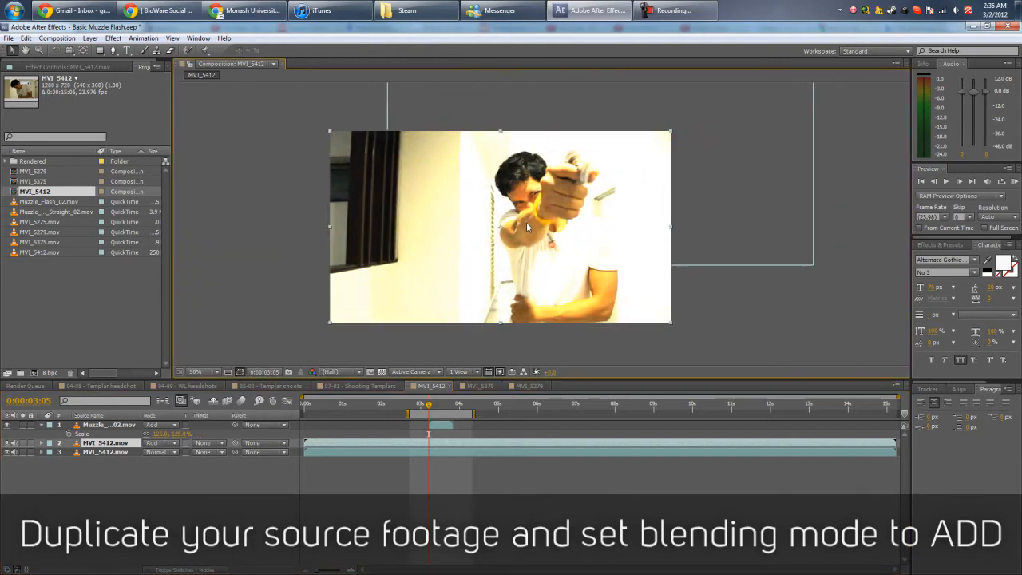
Step: Draw a closed Pen tool mask on the upper MVI_5412.mov layer around the man's lit face, raised forearm and shirt front
scroll(527, 222, "up", 2)
key("g")
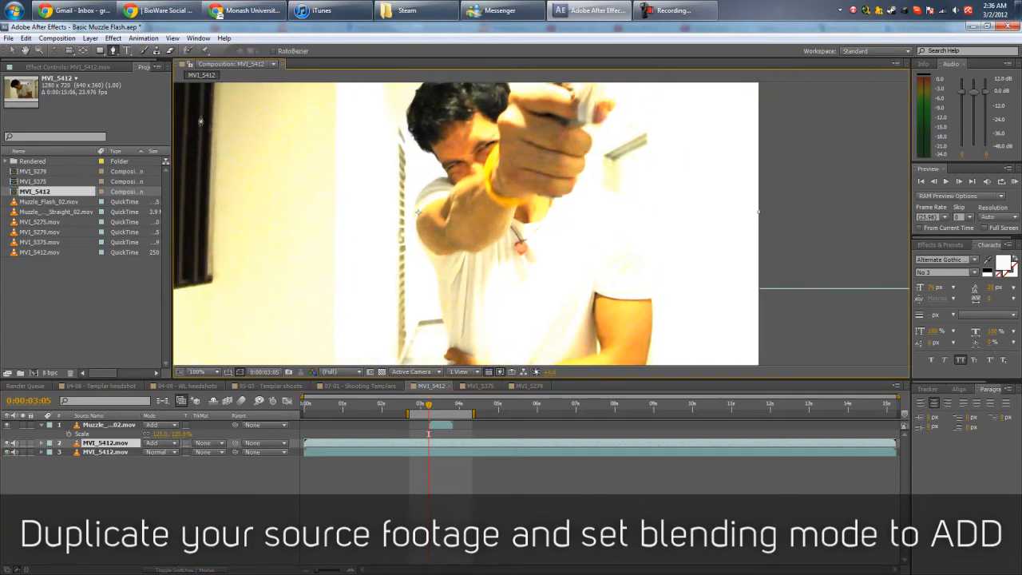
left_click(416, 211)
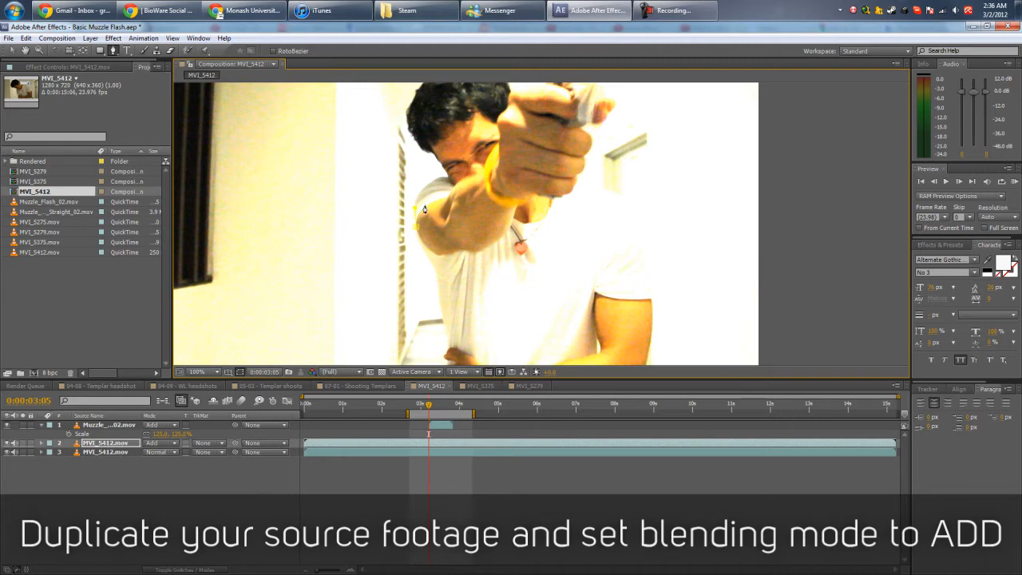
left_click(441, 158)
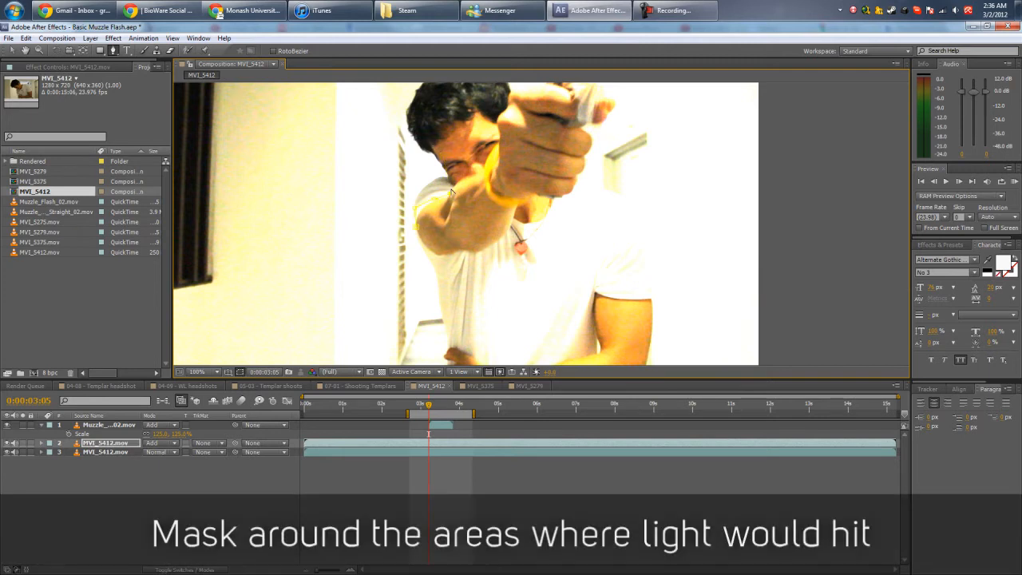
left_click(425, 142)
left_click(444, 129)
left_click(467, 120)
key("ctrl+z")
key("ctrl+z")
left_click(452, 180)
left_click(441, 156)
left_click(435, 148)
left_click(447, 134)
left_click(479, 124)
key("ctrl+z")
left_click(515, 217)
left_click(534, 217)
left_click(552, 197)
left_click(575, 202)
left_click(591, 216)
left_click(595, 246)
left_click(596, 270)
left_click_drag(583, 310, 593, 250)
left_click(595, 291)
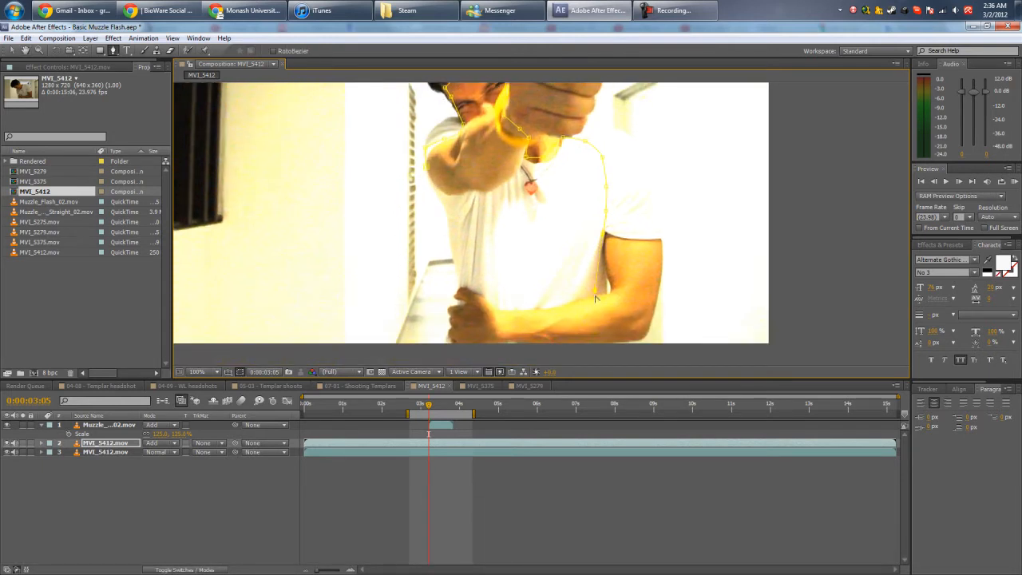
left_click(474, 304)
left_click(453, 229)
left_click(448, 203)
left_click(442, 188)
left_click_drag(469, 191, 462, 240)
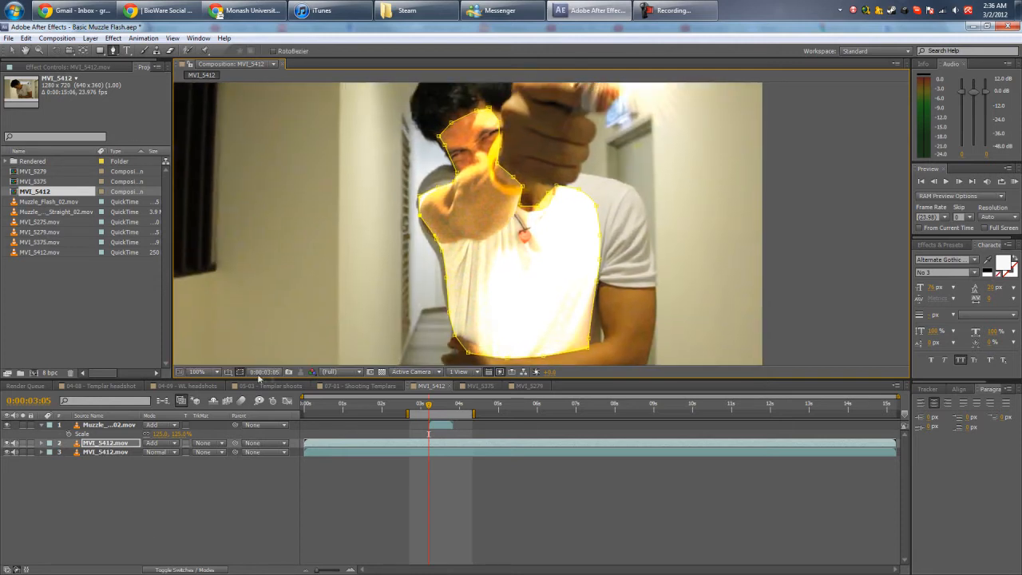
Step: Set the feather of the face and shirt mask to 15 pixels
key("f")
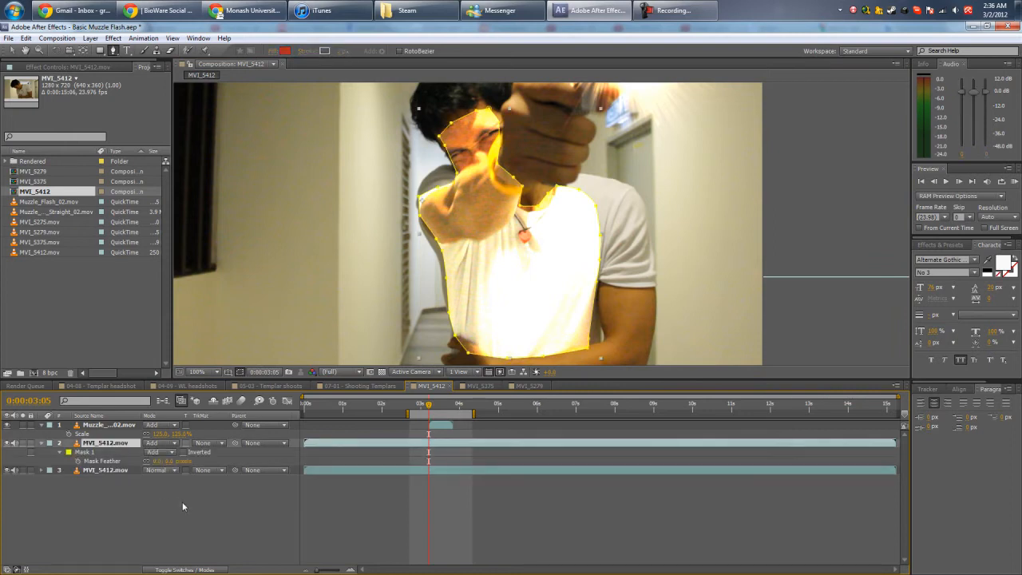
left_click_drag(165, 467, 174, 468)
left_click(176, 461)
type("15")
left_click(231, 481)
scroll(514, 227, "down", 3)
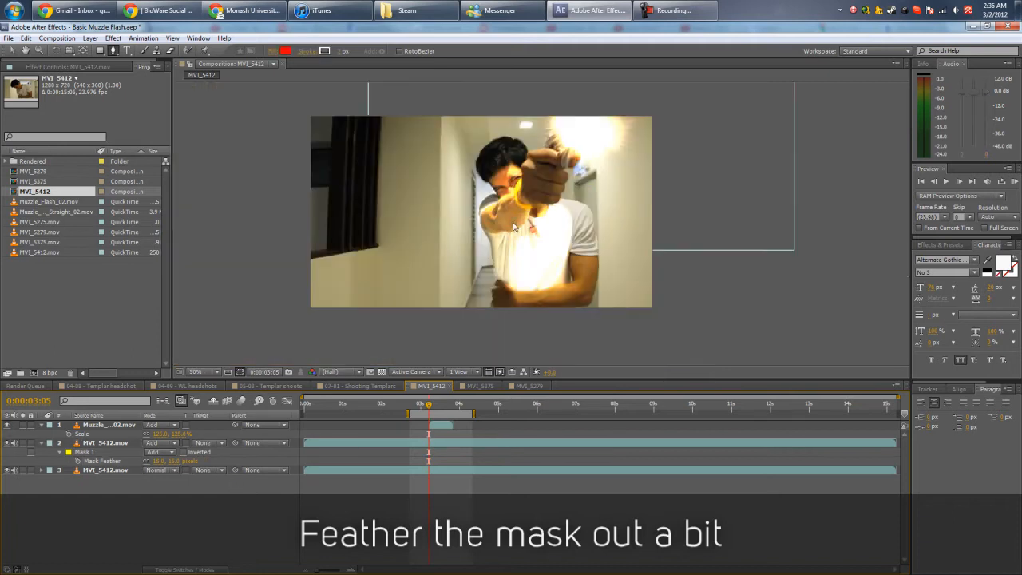
scroll(570, 297, "up", 3)
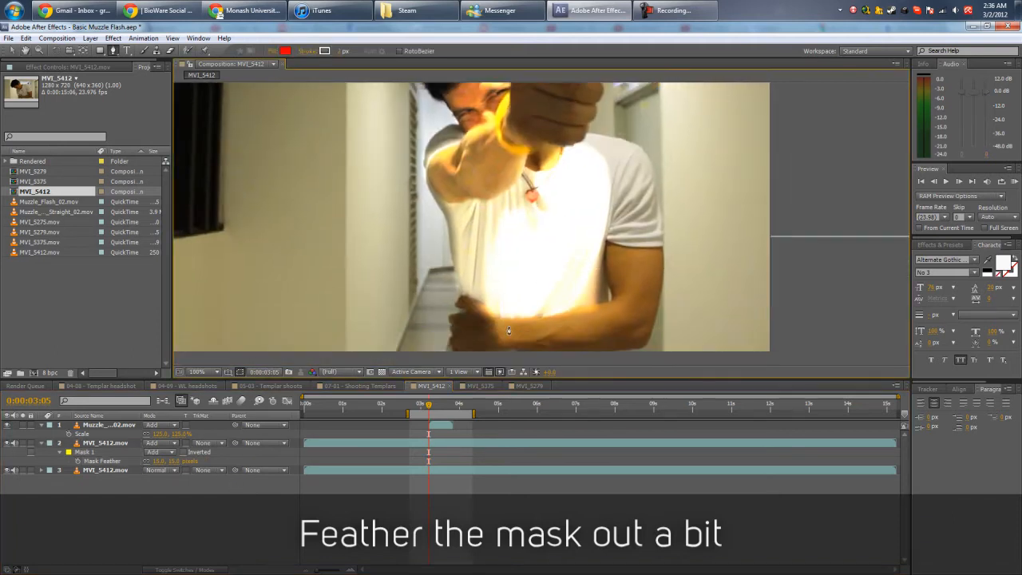
left_click(464, 303)
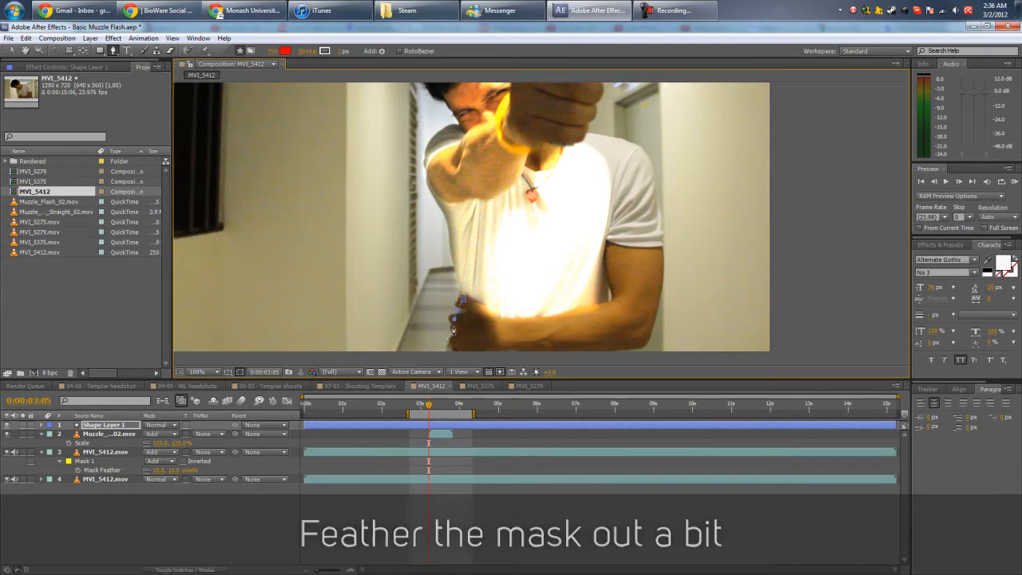
left_click(123, 451)
key("ctrl+z")
Step: Draw a second closed mask on the upper MVI_5412.mov layer along the man's lowered forearm and inner upper arm, then deselect it
left_click(116, 445)
left_click(452, 318)
left_click(458, 330)
left_click(487, 335)
left_click(546, 329)
left_click(580, 328)
left_click(610, 324)
left_click(622, 317)
left_click(630, 277)
left_click(609, 243)
left_click(608, 261)
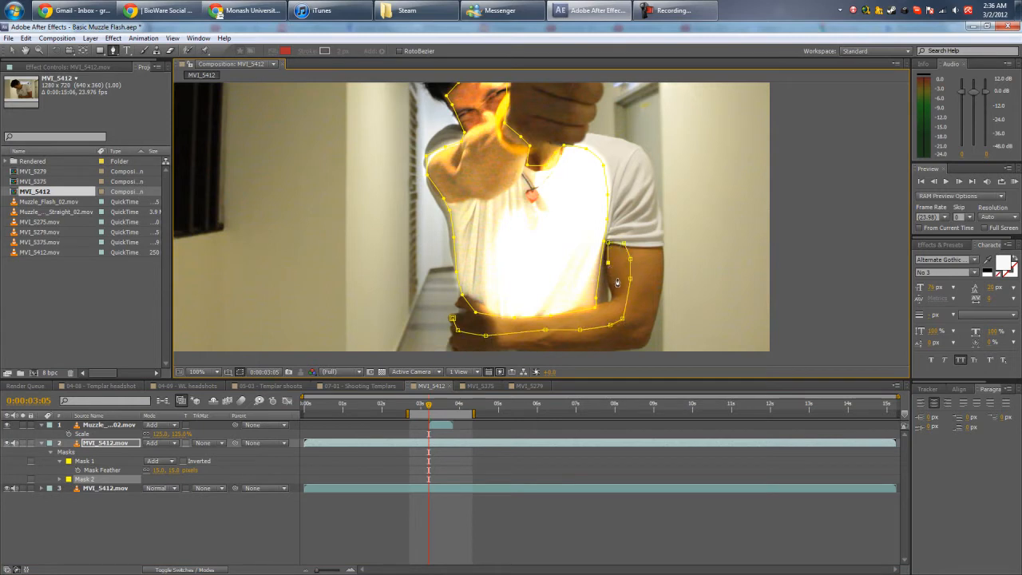
left_click(614, 297)
left_click(480, 318)
left_click(455, 319)
scroll(523, 276, "down", 2)
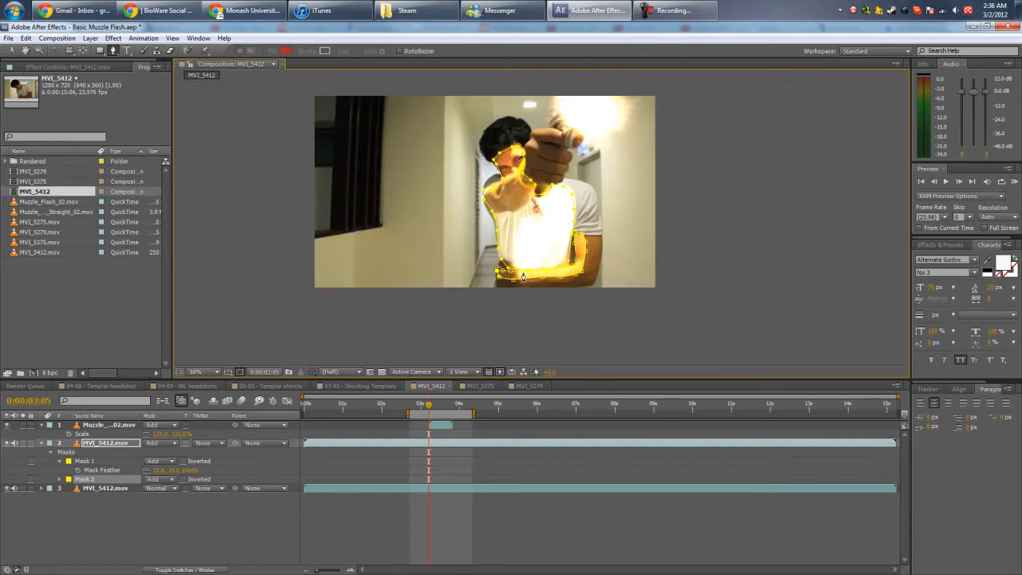
key("v")
left_click(789, 278)
left_click(788, 279)
key("space")
left_click_drag(711, 287, 704, 318)
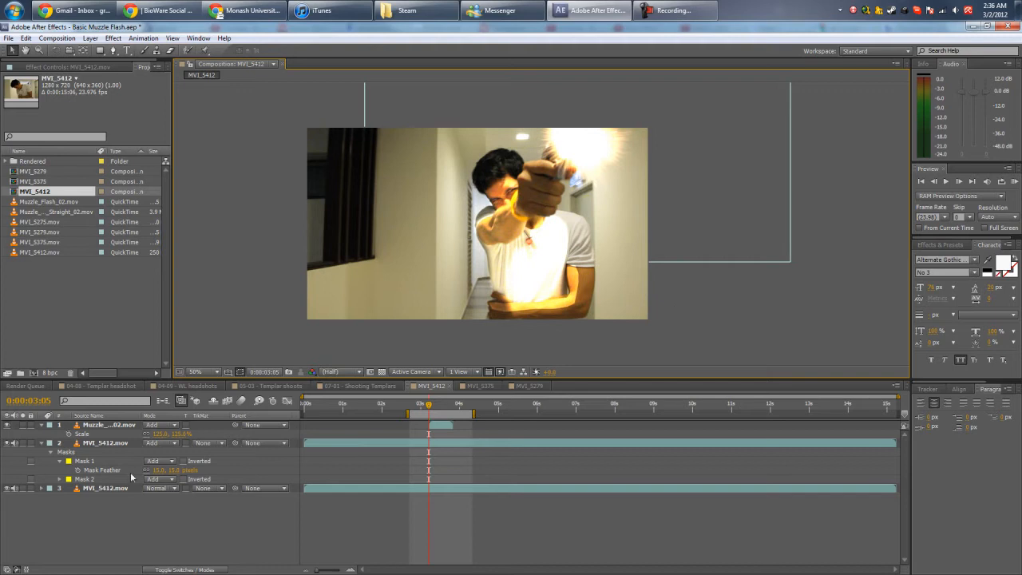
Step: Set the feather of both masks on the upper MVI_5412.mov layer to 45 pixels
left_click(87, 479)
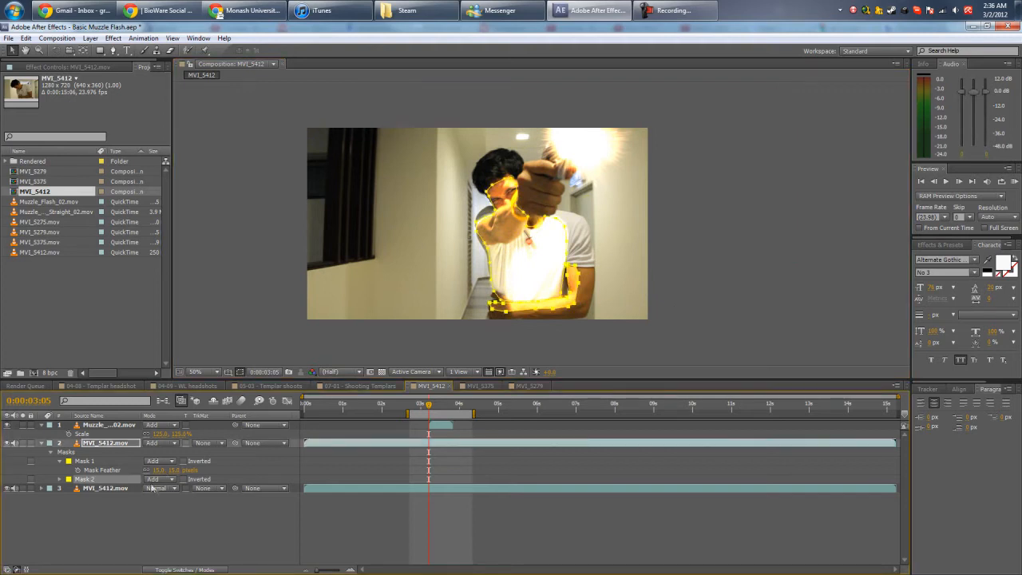
key("f")
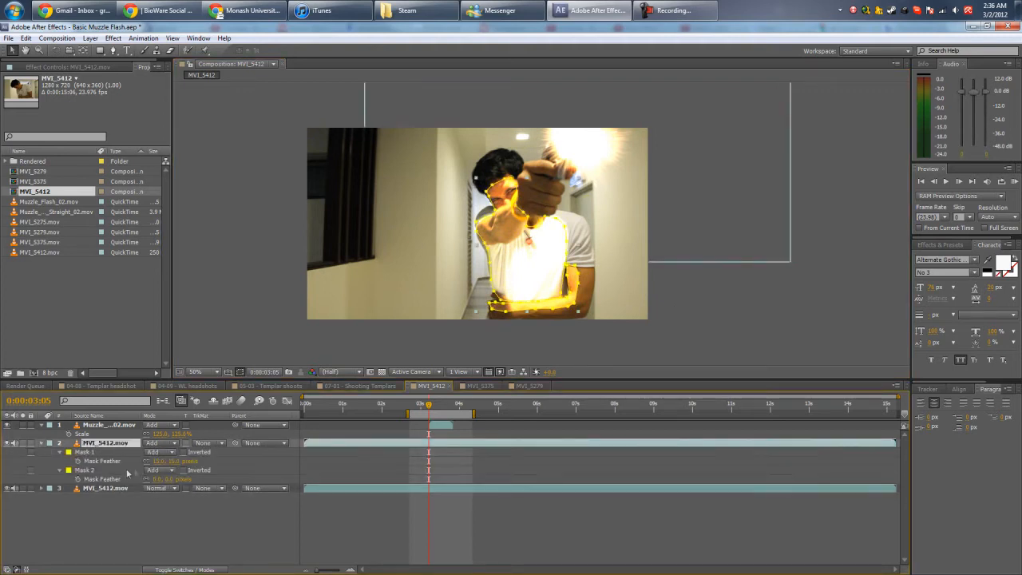
left_click(136, 471)
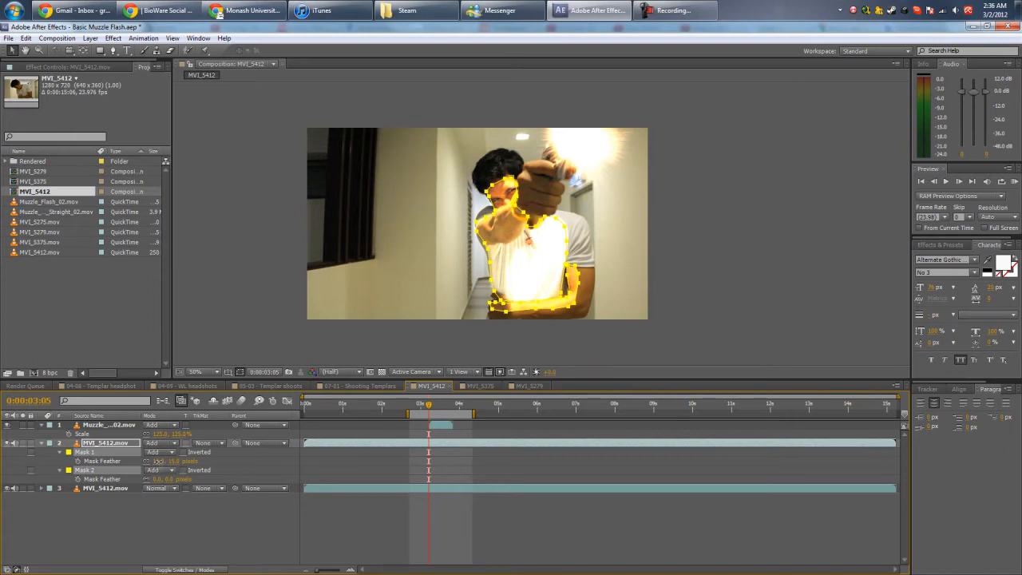
left_click_drag(159, 463, 171, 465)
left_click(161, 462)
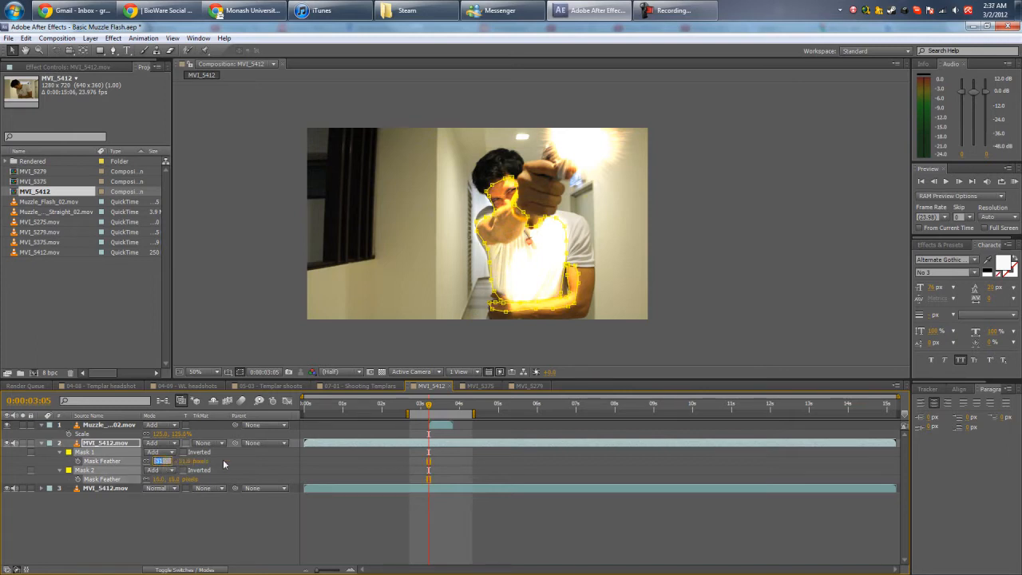
type("45")
key("Return")
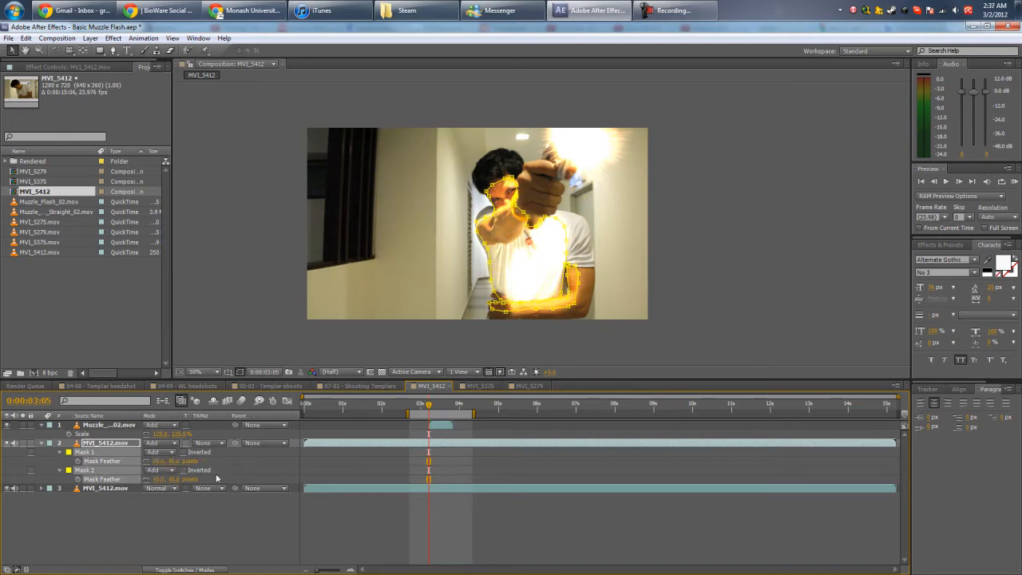
left_click(158, 479)
key("Return")
Step: Trim the masked layer to start at 0:00:03:05 and set a 100% opacity keyframe on that frame
left_click_drag(429, 407, 429, 409)
left_click(158, 444)
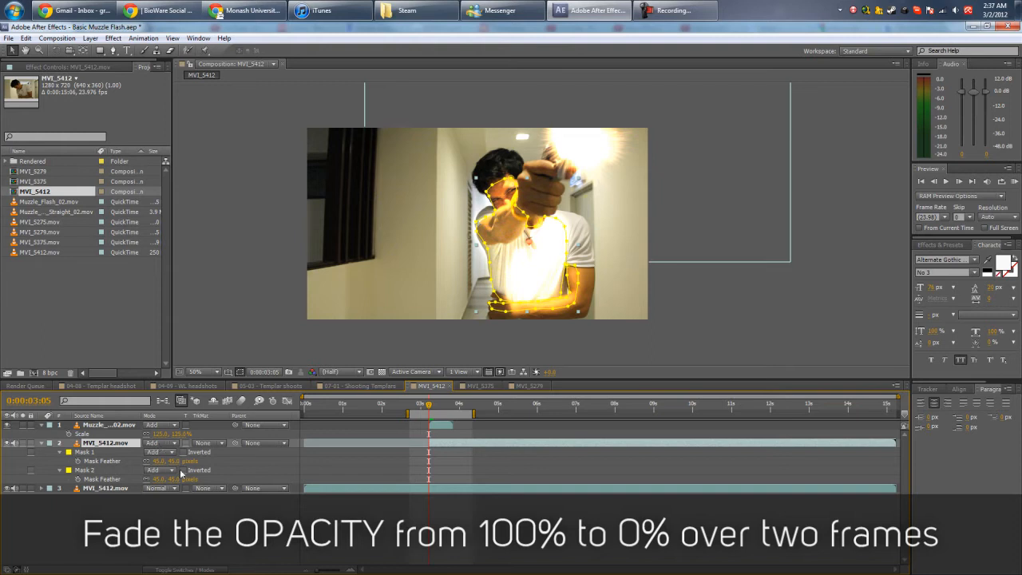
key("t")
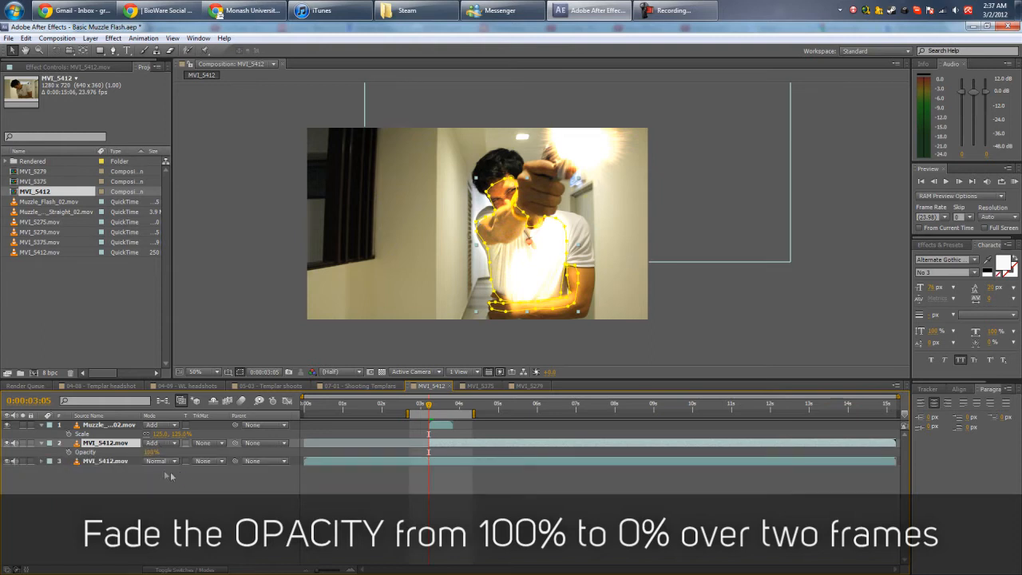
left_click(68, 452)
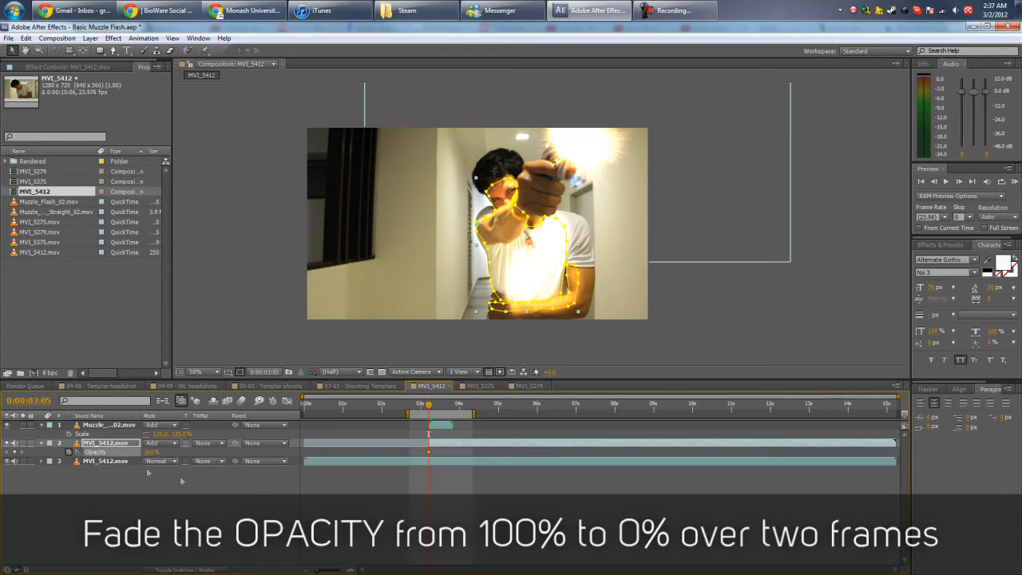
Step: Add an opacity keyframe of 0% two frames further on, at 0:00:03:07, on the masked layer
key("Page_Down")
key("Page_Down")
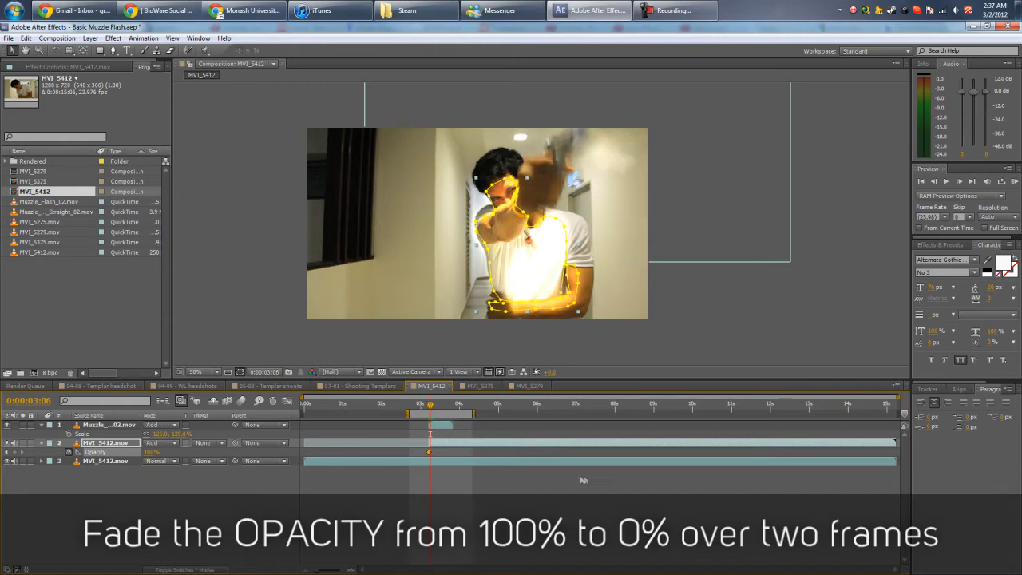
left_click(13, 452)
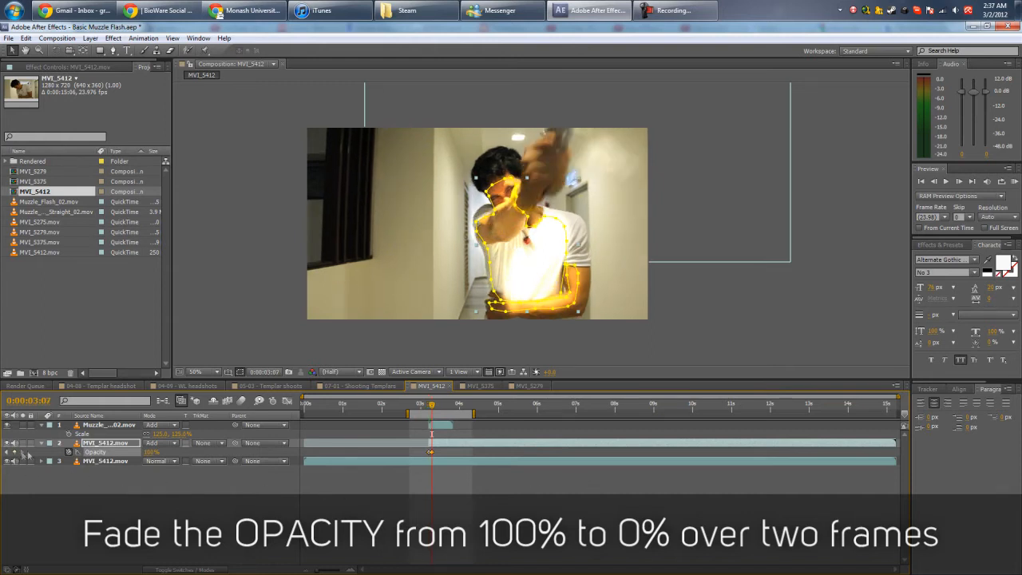
left_click(151, 452)
type("0")
key("Return")
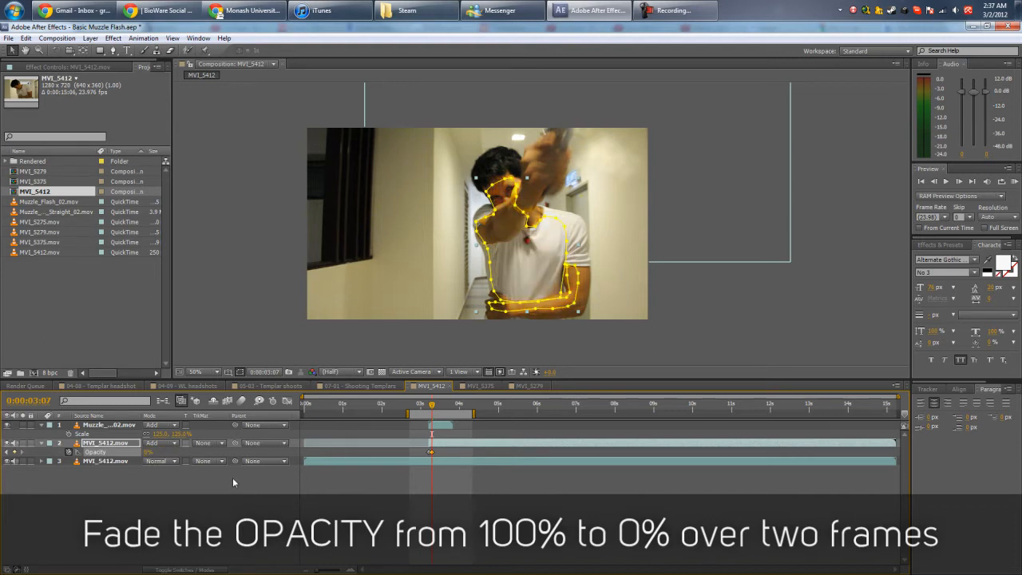
Step: Play a RAM preview of the muzzle flash light and examine the fading frame at 0:00:03:06
left_click(422, 407)
mouse_move(422, 409)
left_mouse_down()
mouse_move(436, 409)
mouse_move(420, 409)
left_mouse_up()
key("KP_0")
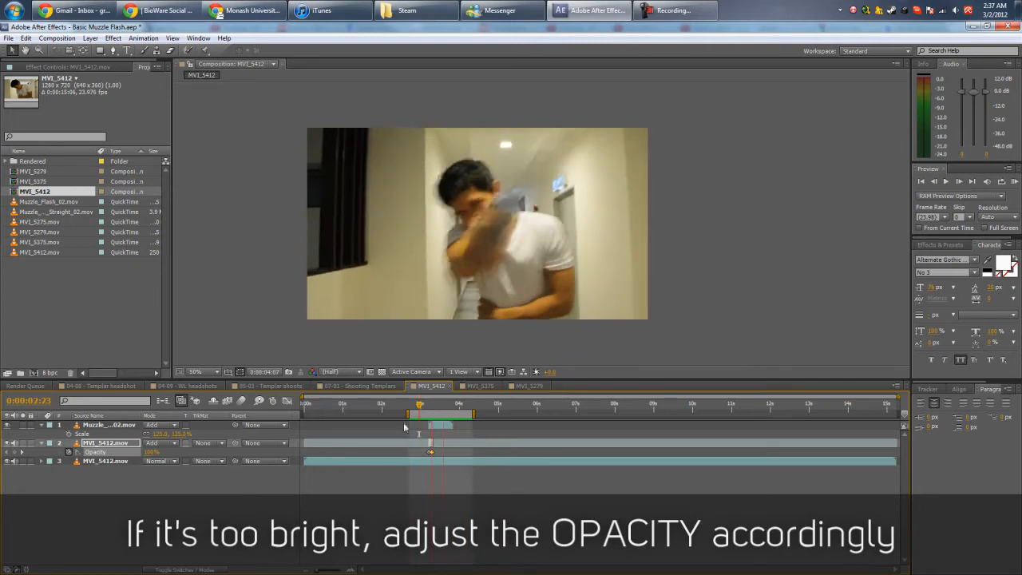
key("space")
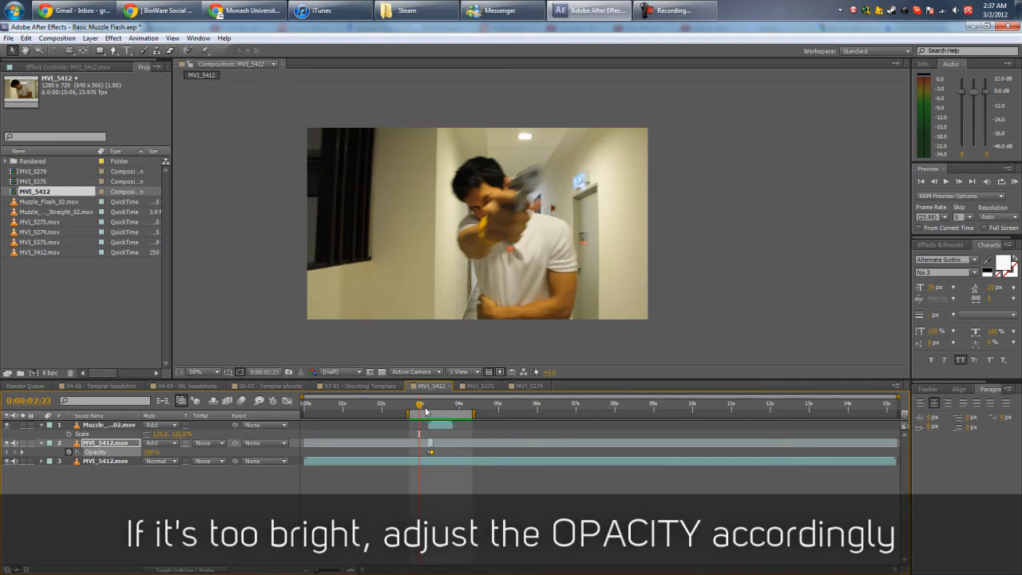
left_click_drag(424, 408, 429, 408)
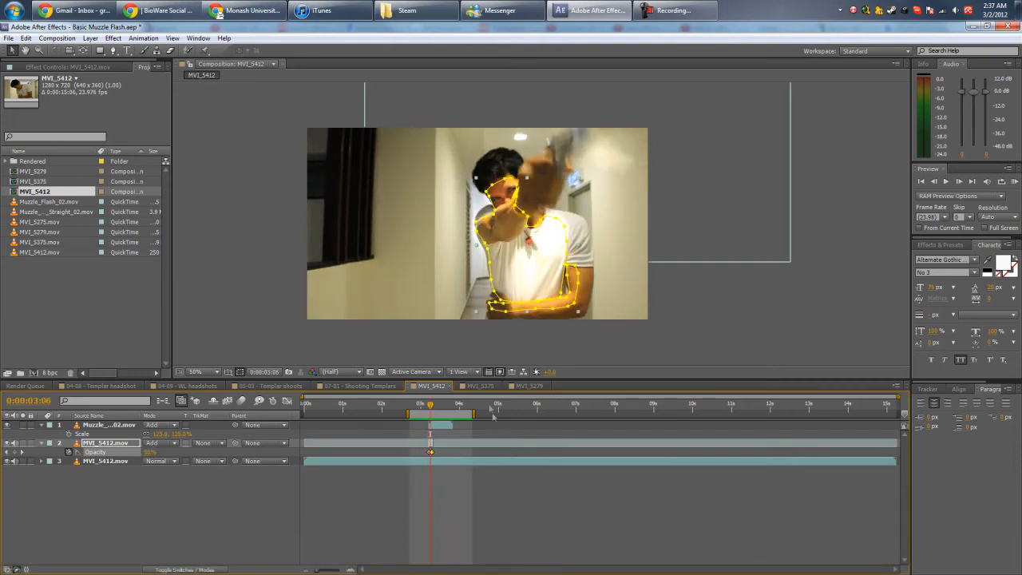
Step: Create a bright orange solid in the MVI_5375 composition at the default size
left_click(480, 386)
right_click(158, 504)
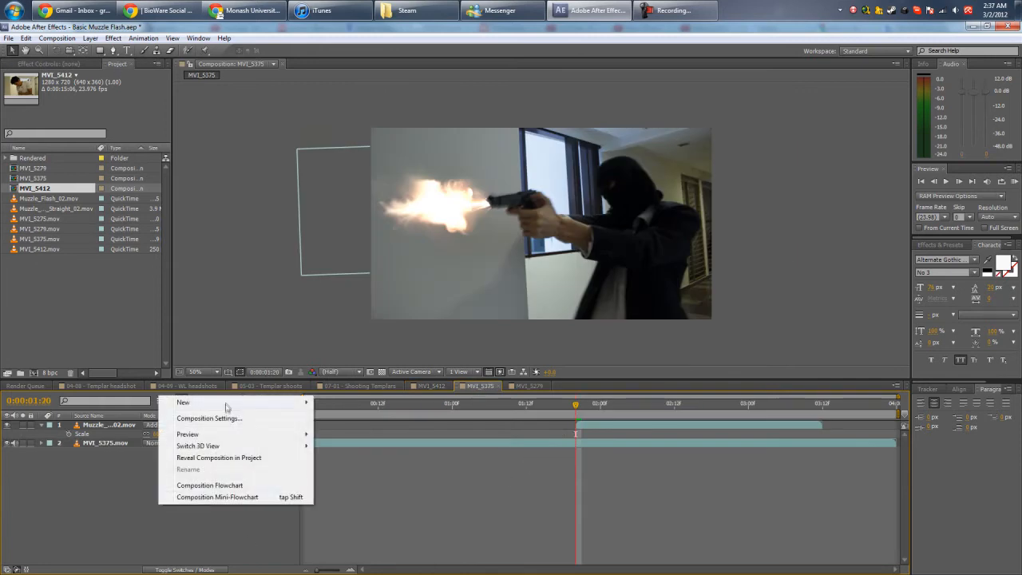
mouse_move(227, 407)
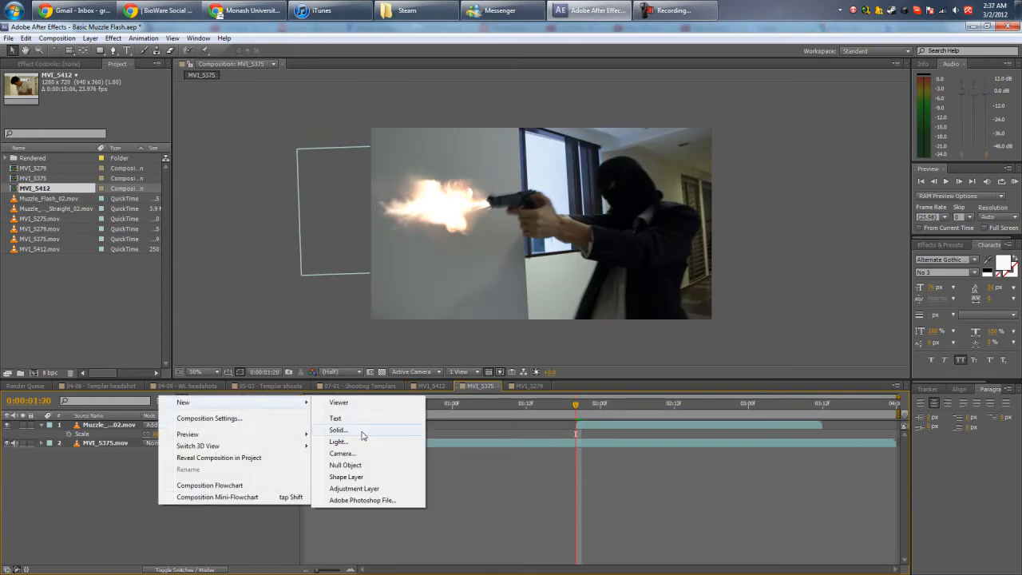
right_click(154, 487)
mouse_move(184, 386)
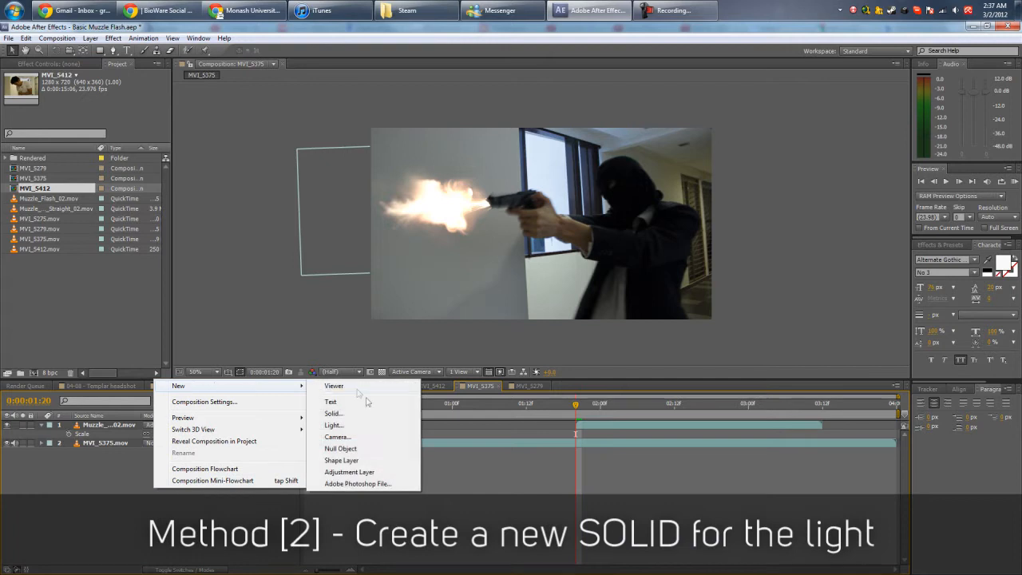
left_click(360, 413)
left_click(505, 368)
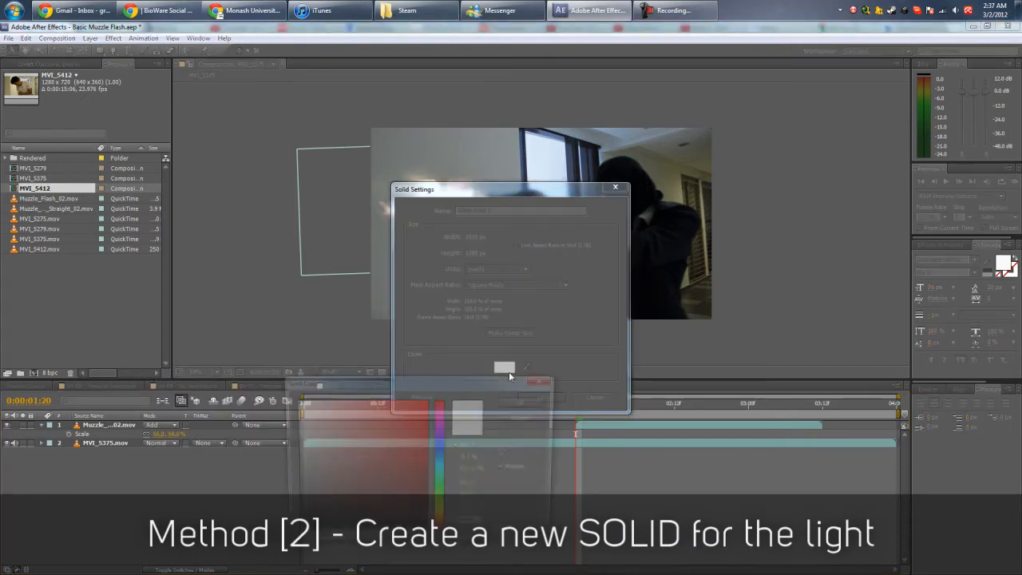
left_click(440, 527)
left_click(426, 449)
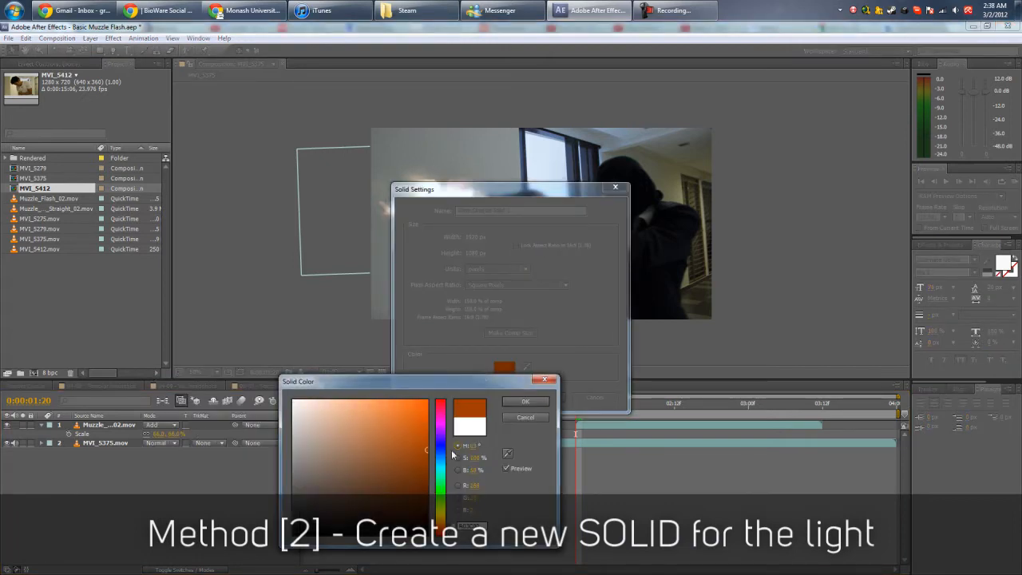
left_click(427, 400)
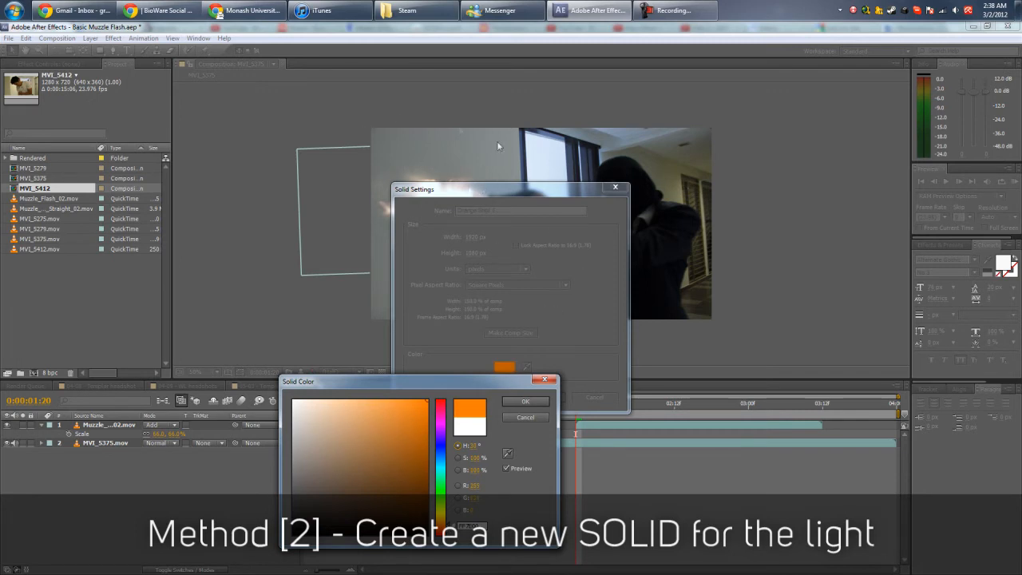
left_click(533, 402)
left_click(545, 398)
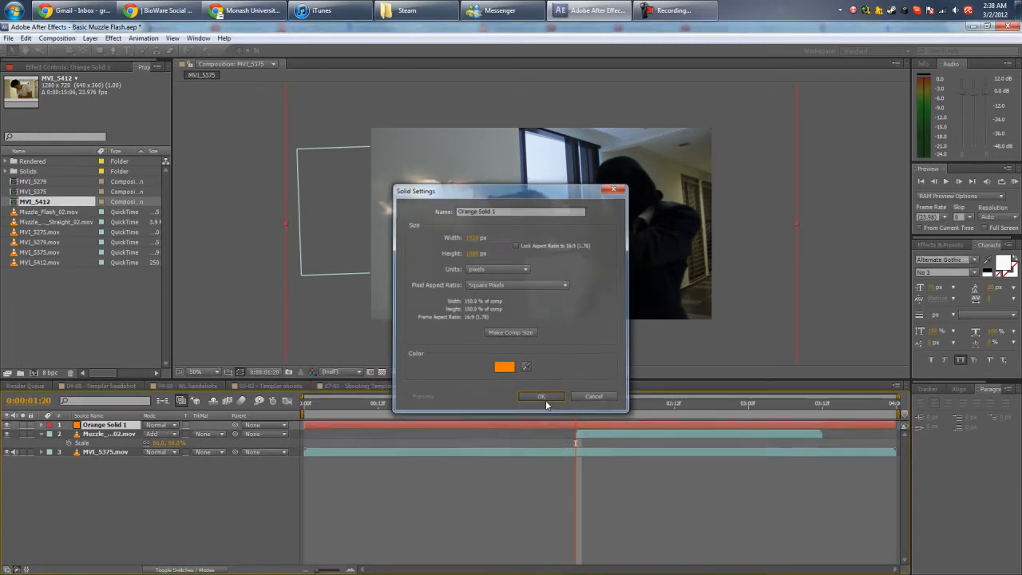
Step: Place Orange Solid 1 directly below the muzzle flash layer, try the Screen blending mode, and set the solid to Add
left_click(164, 425)
left_click(209, 228)
left_click_drag(122, 431, 122, 447)
left_click(164, 442)
left_click(197, 241)
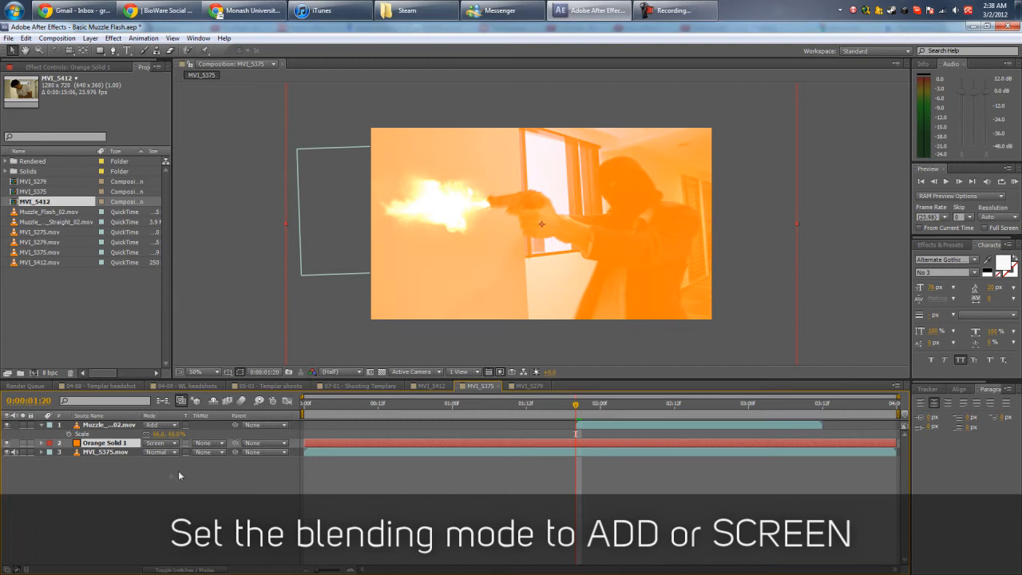
left_click(164, 442)
left_click(209, 220)
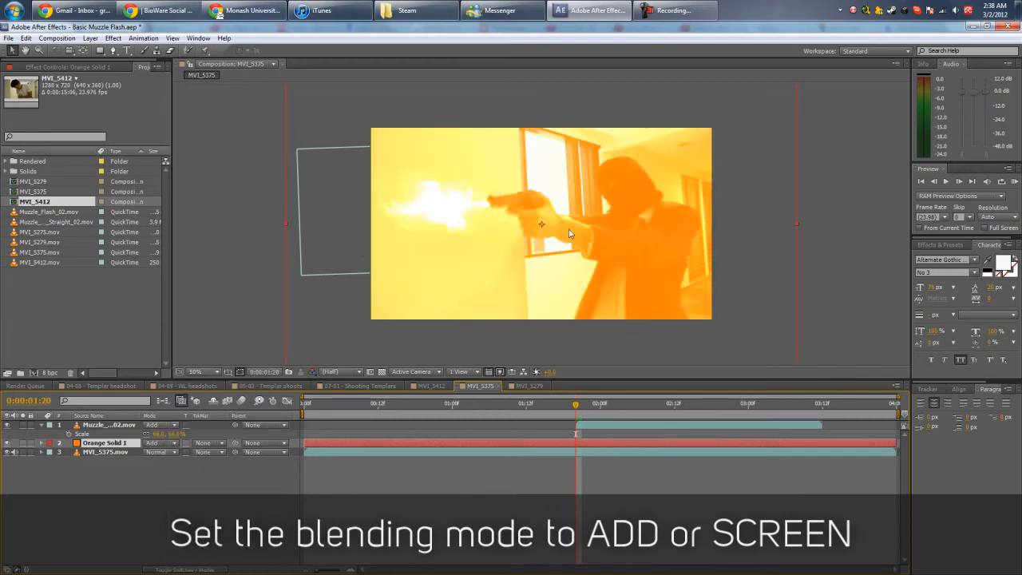
Step: Draw a closed Pen mask on Orange Solid 1 around the lit areas of the shooter's hand, arm, shoulder and face
mouse_move(573, 239)
left_mouse_down()
mouse_move(519, 240)
mouse_move(553, 244)
left_mouse_up()
scroll(519, 241, "up", 1)
key("g")
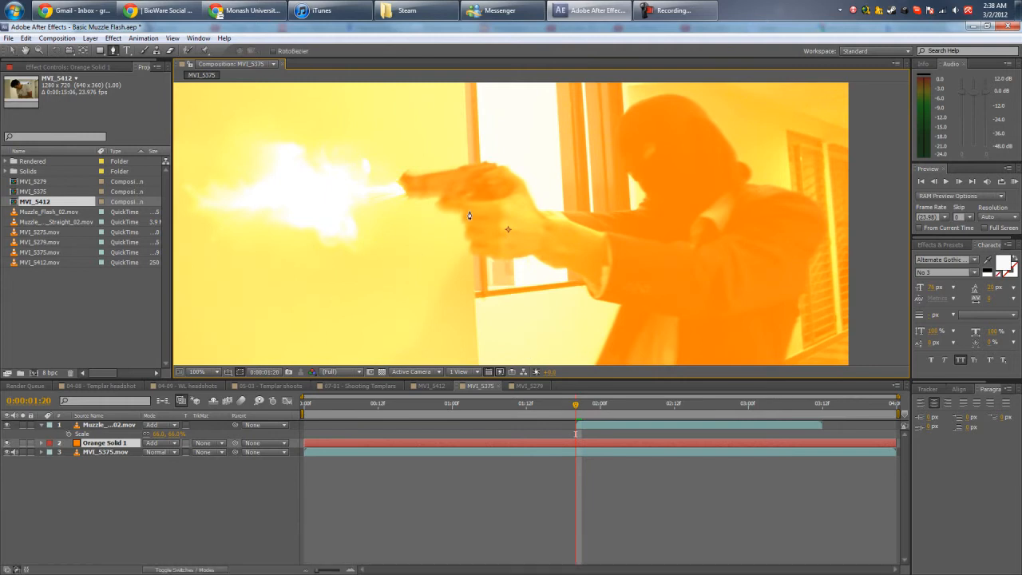
left_click(459, 206)
left_click(596, 249)
left_click(651, 264)
left_click(689, 269)
left_click(733, 259)
left_click(759, 224)
left_click(754, 203)
left_click(717, 207)
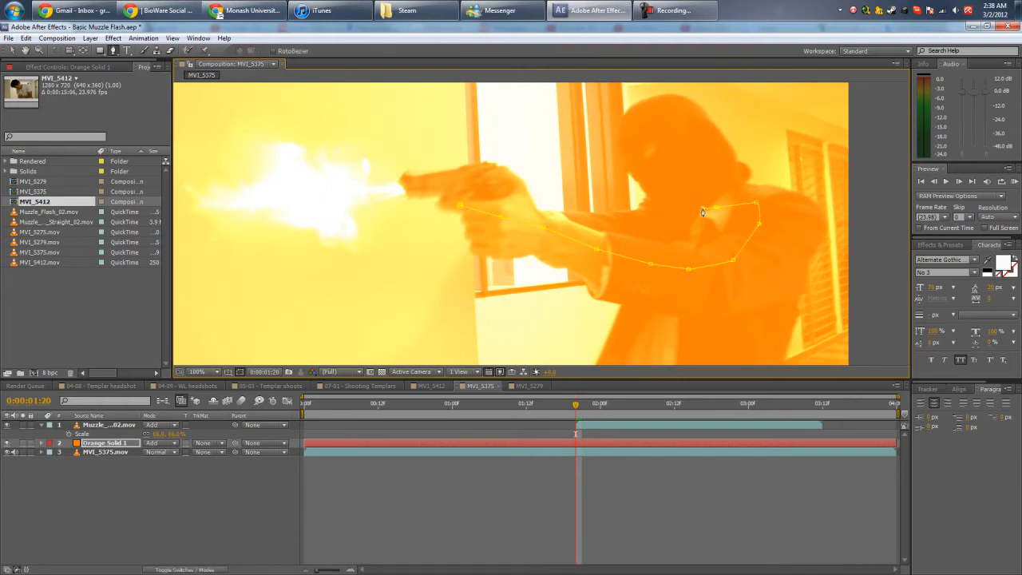
left_click(702, 209)
left_click(681, 165)
left_click(667, 129)
left_click(658, 114)
left_click(623, 155)
left_click(646, 181)
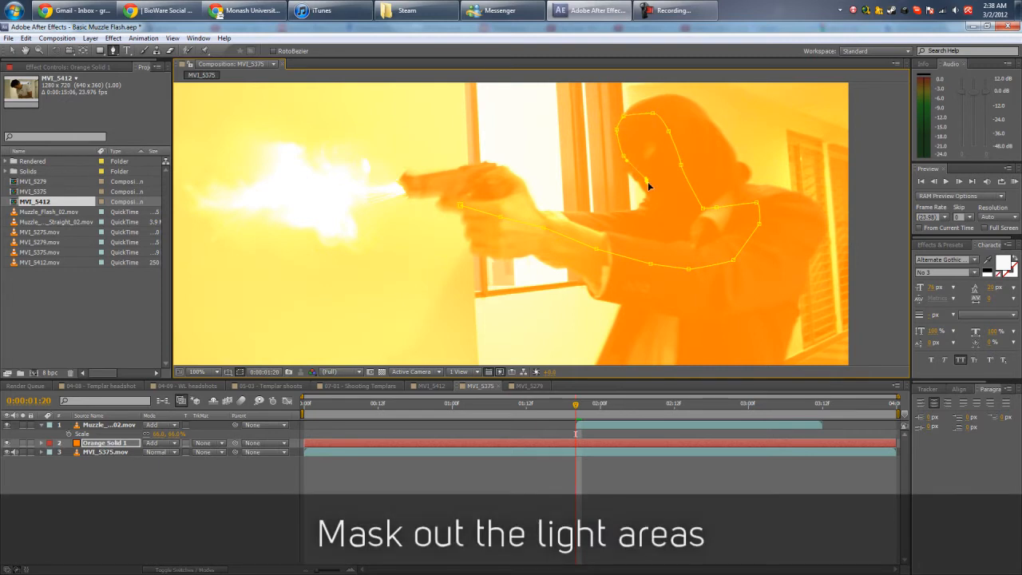
left_click(603, 216)
left_click(562, 215)
left_click(458, 207)
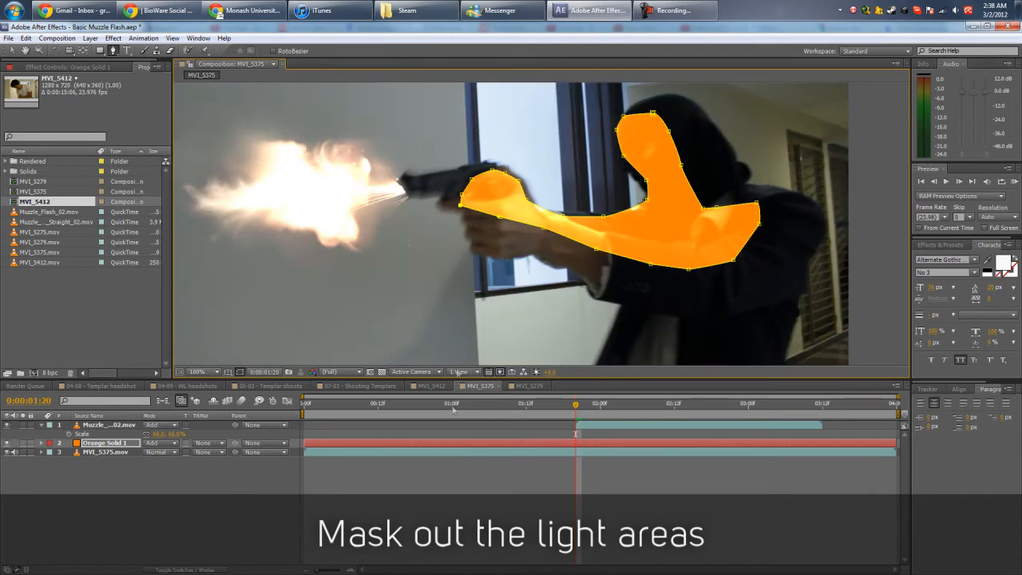
Step: Draw a second closed Pen mask on Orange Solid 1 as a rounded shape around the muzzle flash on the wall
left_click_drag(239, 144, 359, 144)
left_click(274, 156)
left_click(300, 146)
left_click(383, 144)
left_click(418, 155)
left_click(448, 171)
left_click(469, 184)
left_click_drag(462, 275, 435, 283)
left_click(409, 282)
left_click(349, 284)
left_click(293, 280)
left_click(260, 274)
left_click(223, 257)
left_click(212, 225)
left_click(216, 194)
left_click(228, 185)
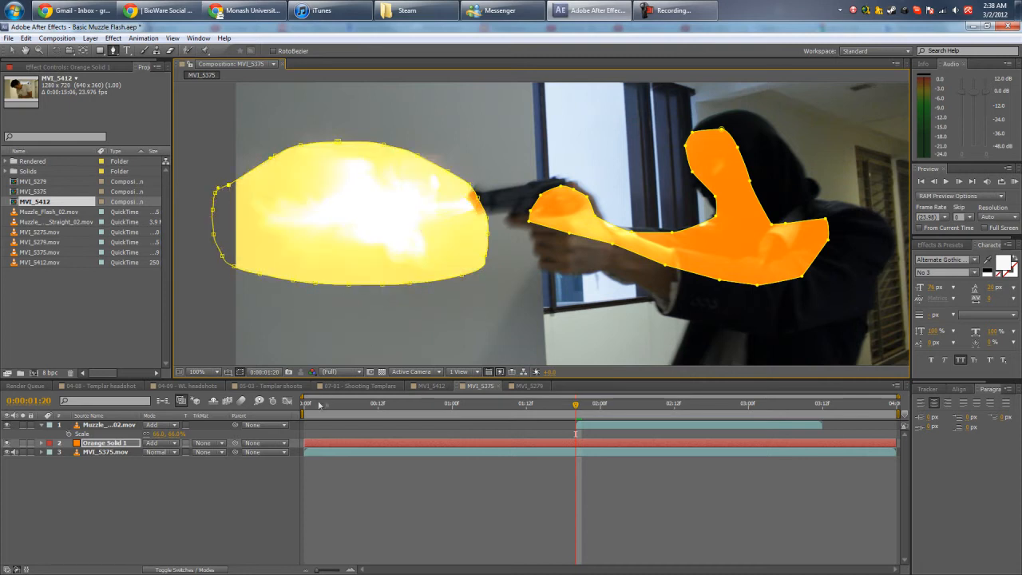
Step: Set the feather of both masks on Orange Solid 1 to 45 pixels
left_click(125, 442)
key("f")
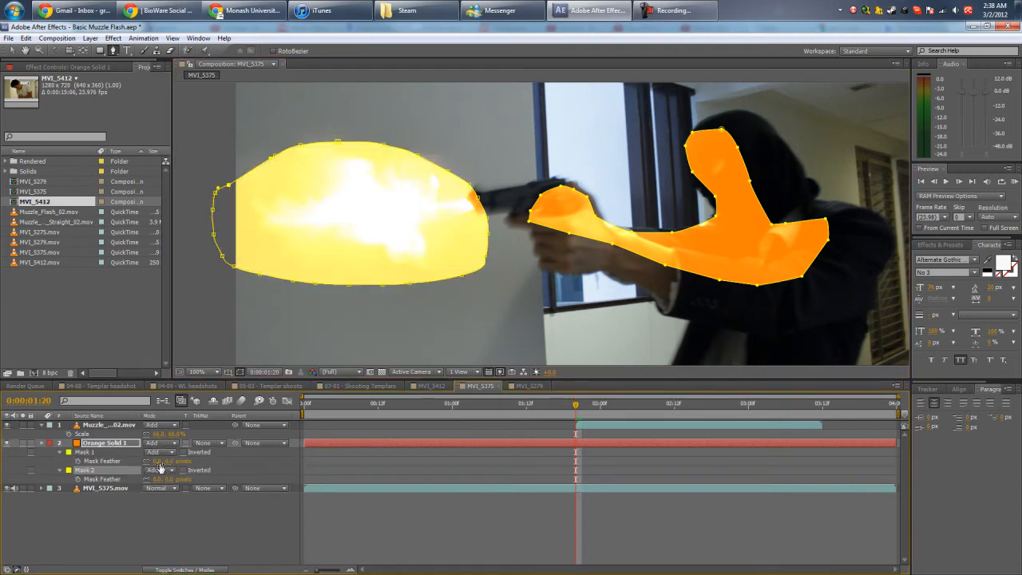
type("15")
key("Return")
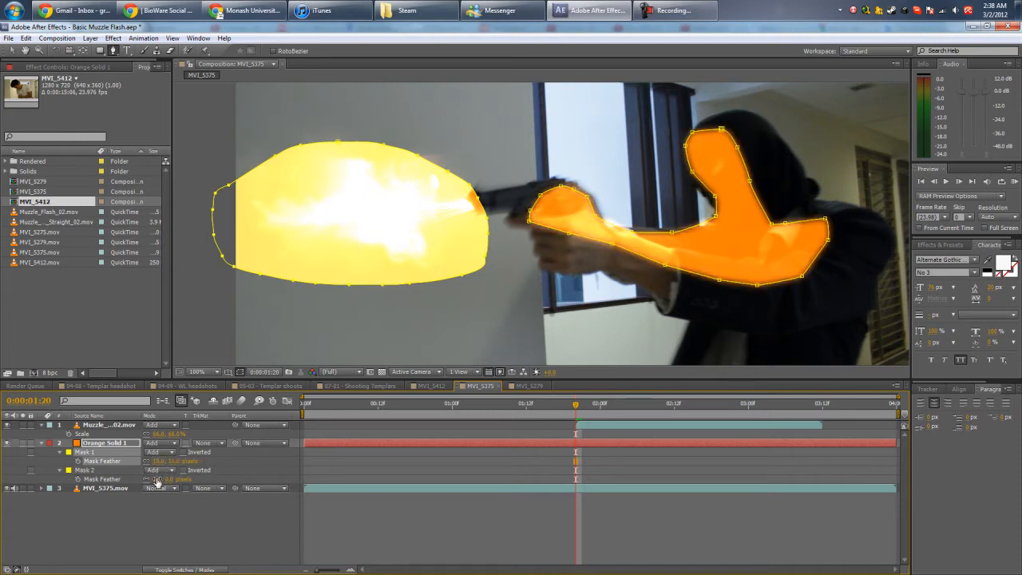
left_click_drag(153, 479, 179, 483)
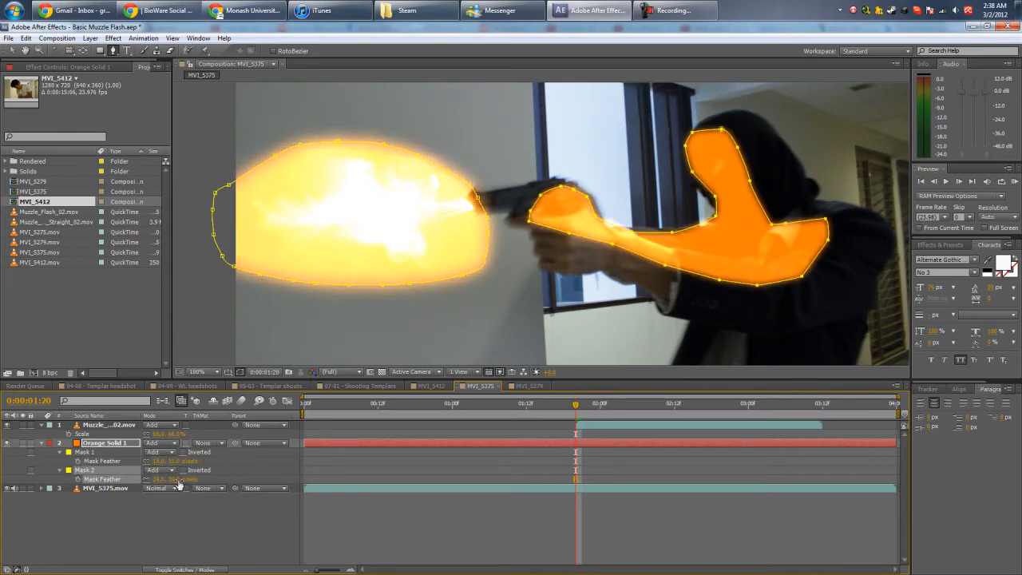
left_click(157, 460)
type("45")
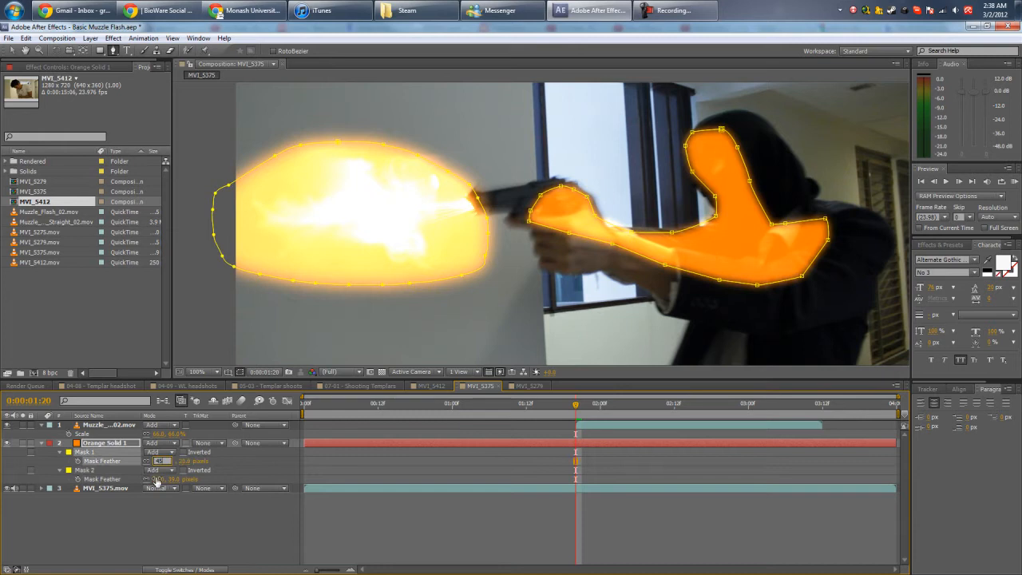
left_click(156, 478)
type("45.0, 45")
key("Return")
left_click(178, 513)
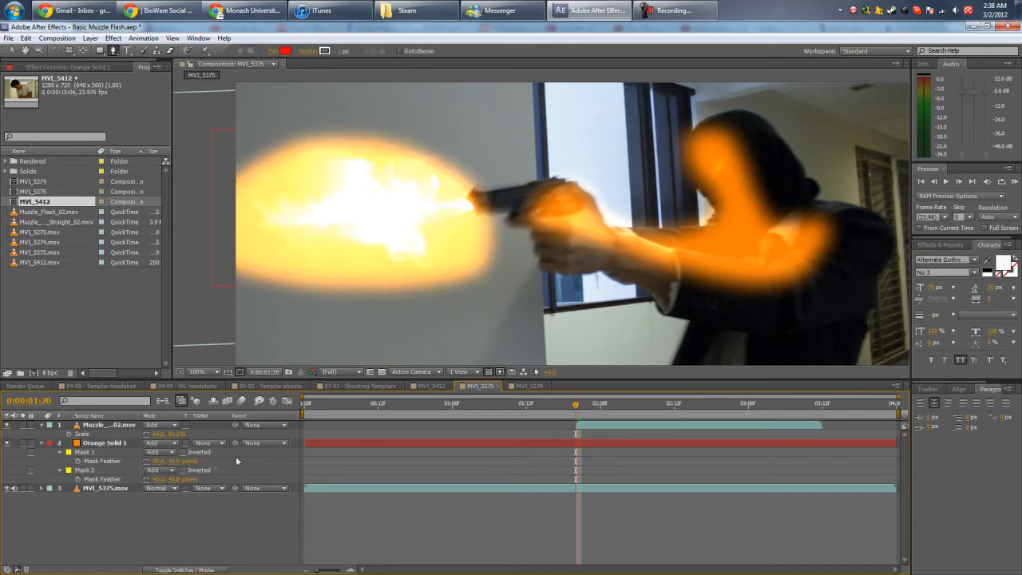
Step: Lower the opacity of Orange Solid 1 so that its light is only a faint glow on the wall and shooter
key("comma")
key("t")
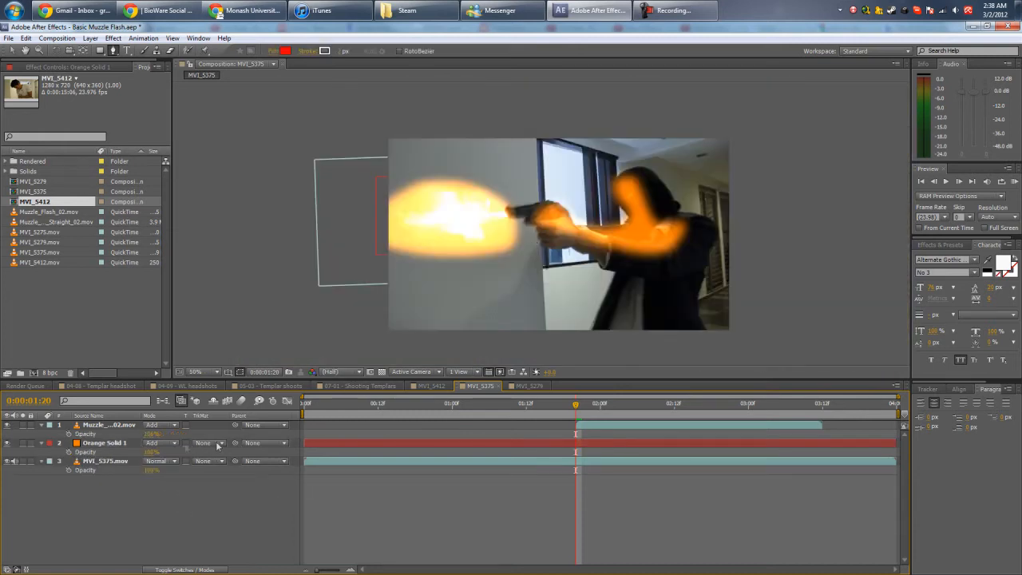
left_click(109, 452)
left_click_drag(109, 451, 104, 451)
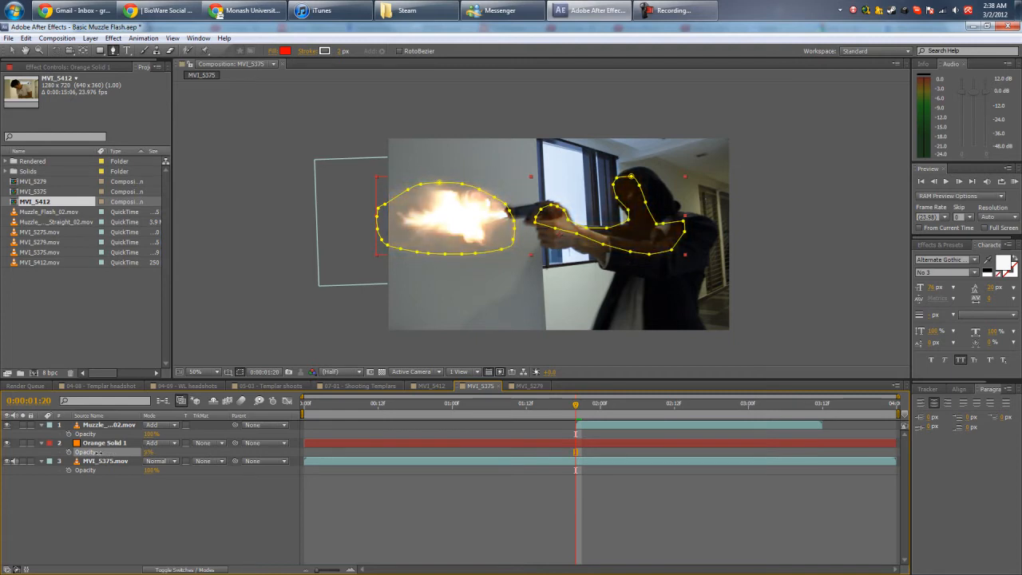
left_click(230, 494)
left_click_drag(573, 408, 575, 406)
left_click(148, 448)
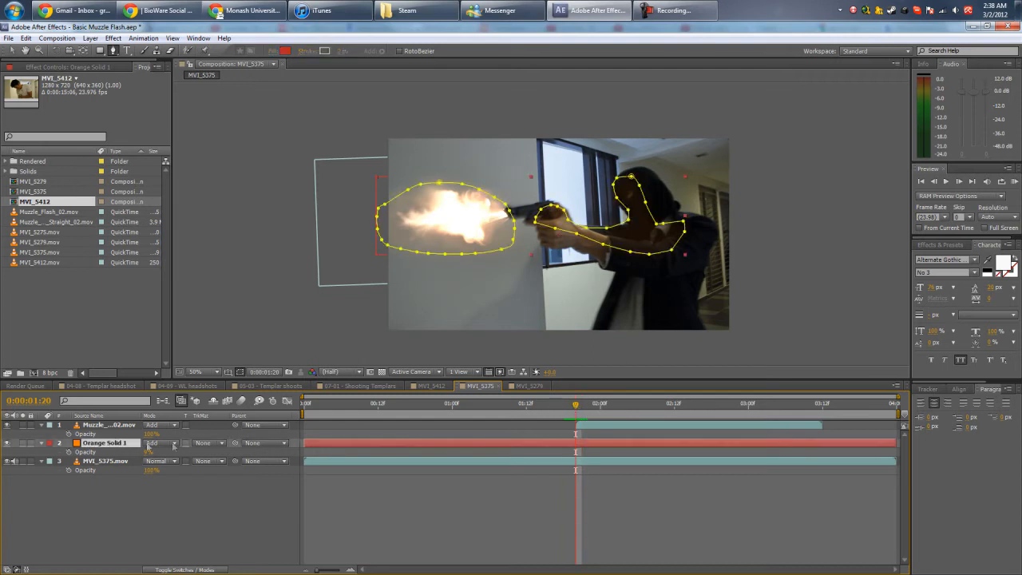
left_click_drag(148, 452, 174, 454)
key("Return")
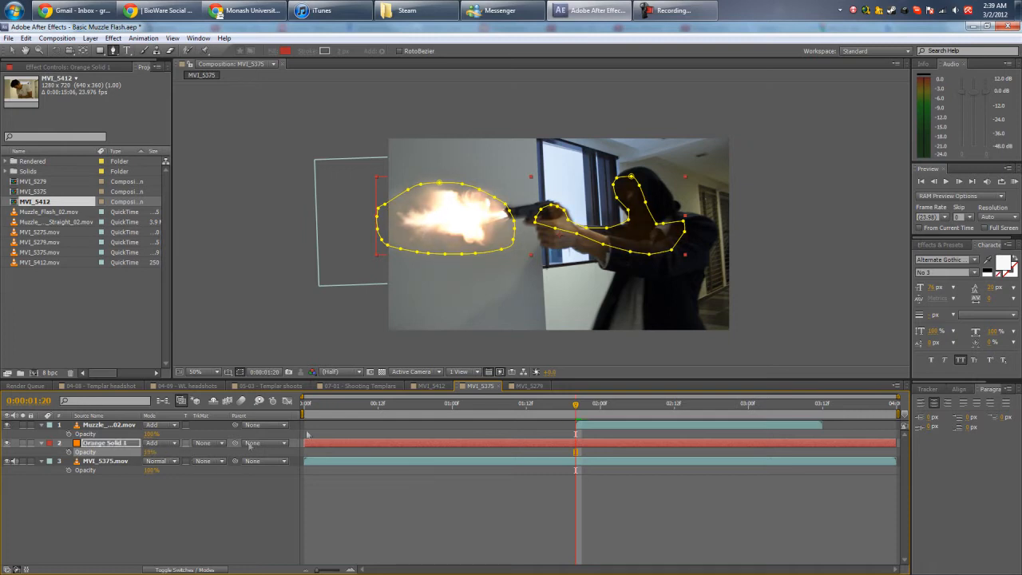
Step: Compare the frame with Orange Solid 1 hidden and shown
key("v")
left_click(748, 236)
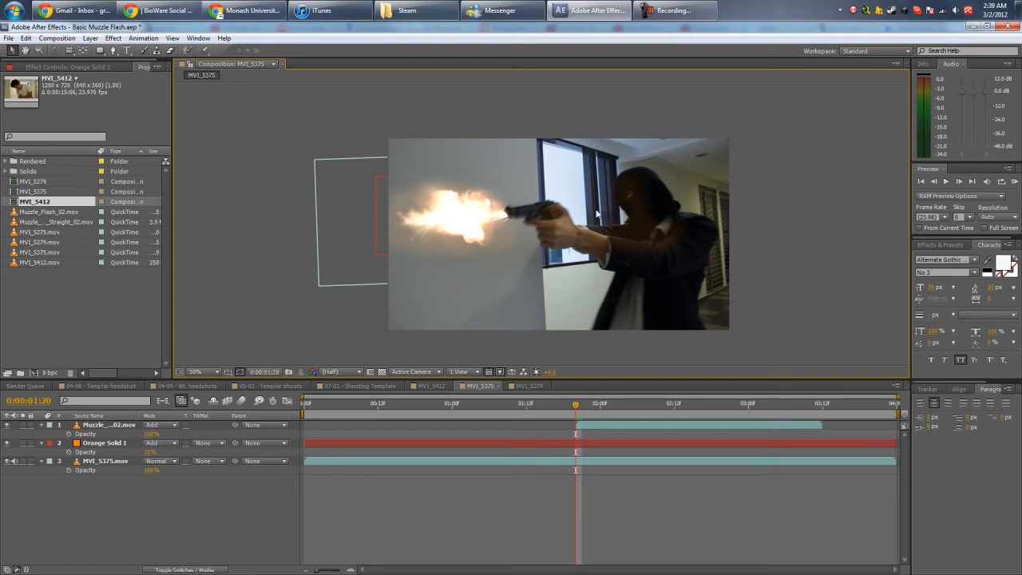
left_click(7, 443)
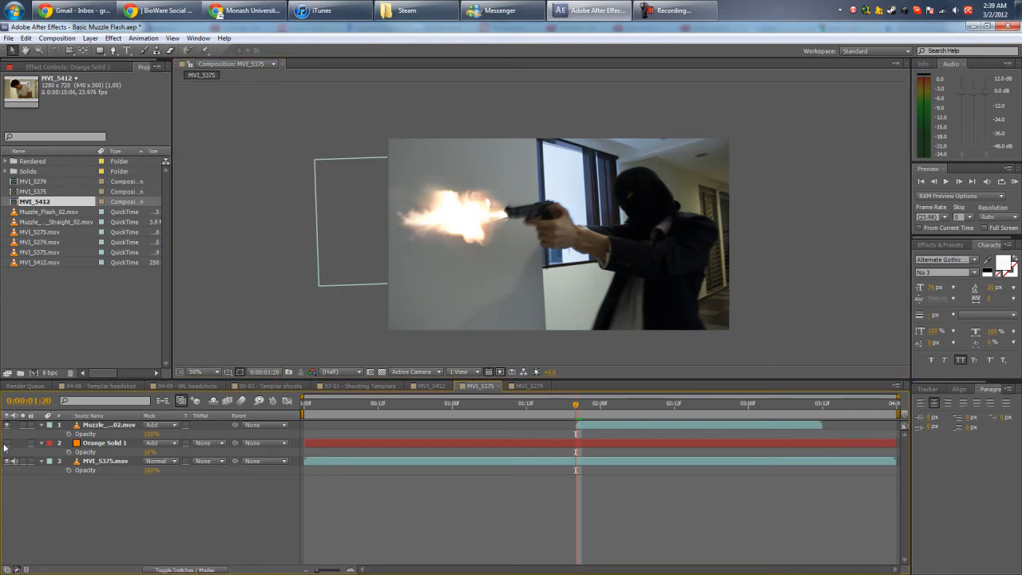
left_click(6, 443)
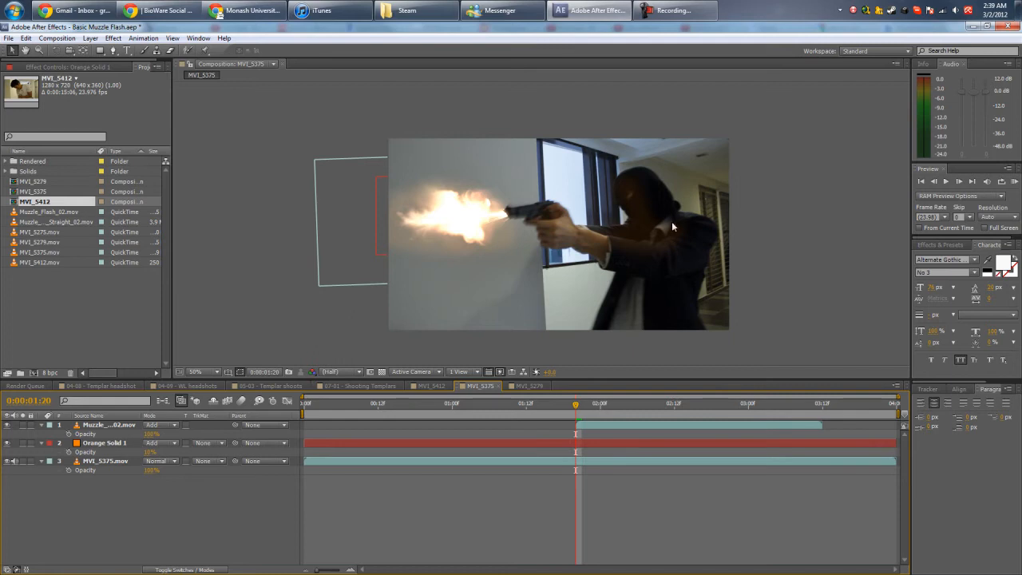
Step: Trim Orange Solid 1 to start at 0:00:01:20 and set an opacity keyframe on that frame
left_click(420, 443)
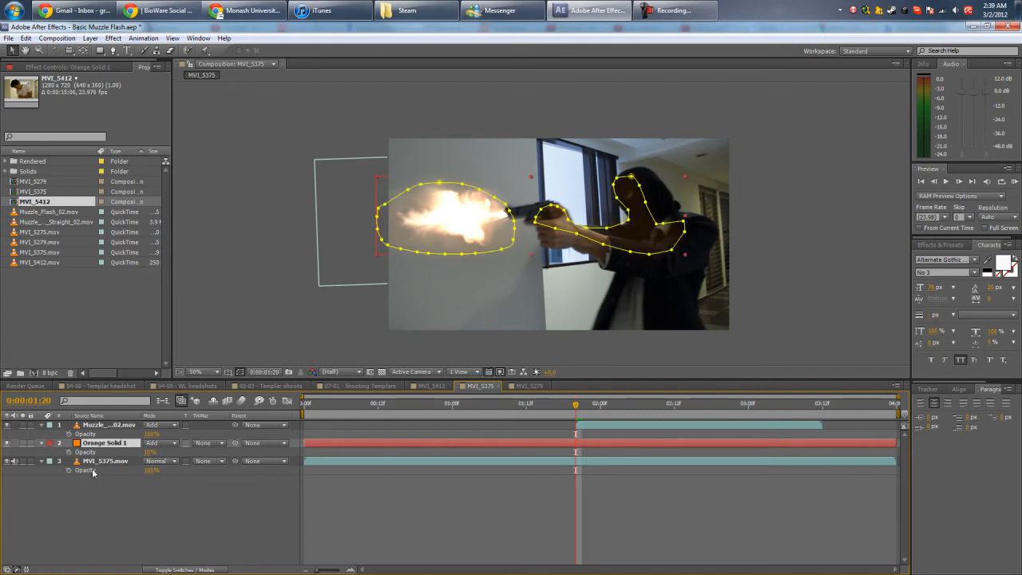
key("alt+[")
left_click(68, 452)
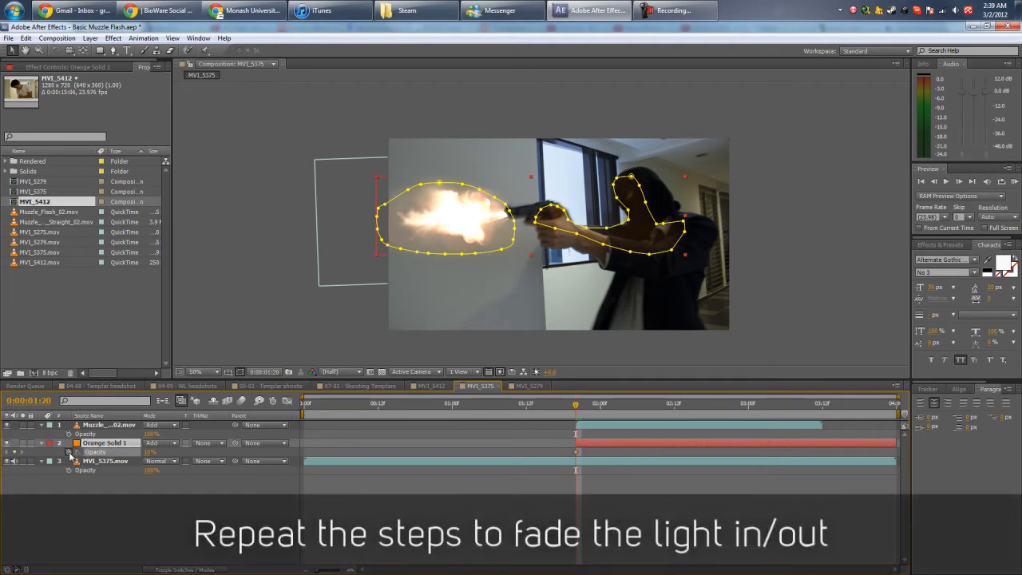
Step: Add a 0% opacity keyframe two frames further on, at 0:00:01:22, and trim the end of Orange Solid 1 there
key("Page_Down")
key("Page_Down")
left_click(149, 452)
type("0")
key("Return")
key("alt+bracketright")
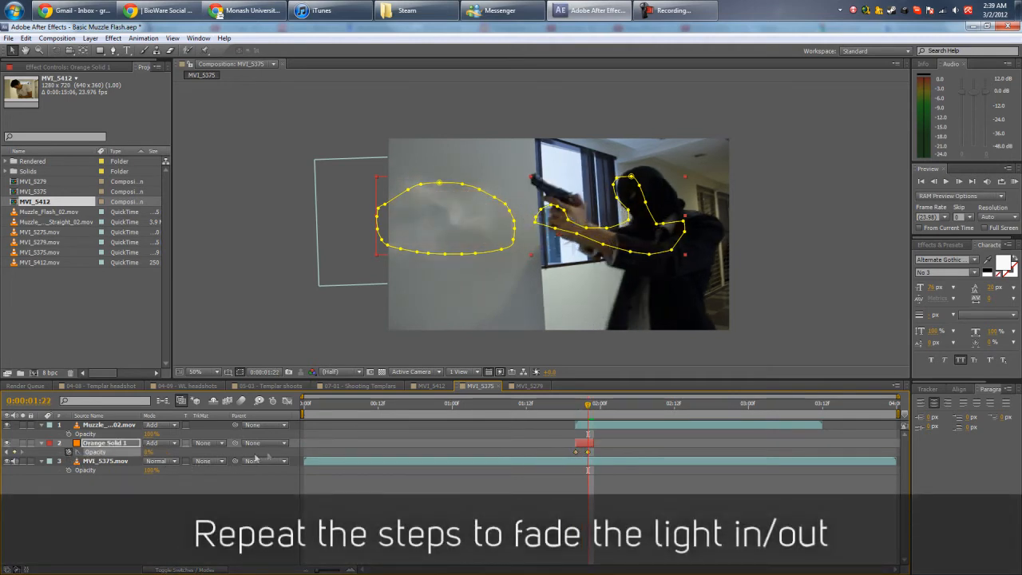
Step: Return to 0:00:01:20, try full opacity on Orange Solid 1, and set that keyframe's opacity to 10%
mouse_move(589, 404)
left_mouse_down()
mouse_move(563, 405)
mouse_move(597, 408)
mouse_move(575, 413)
left_mouse_up()
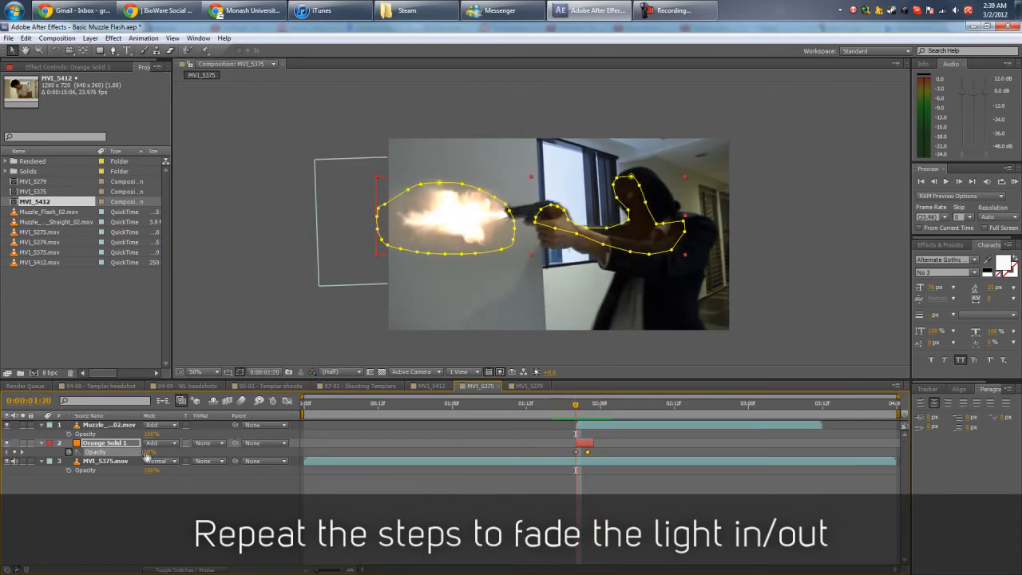
left_click_drag(146, 452, 226, 452)
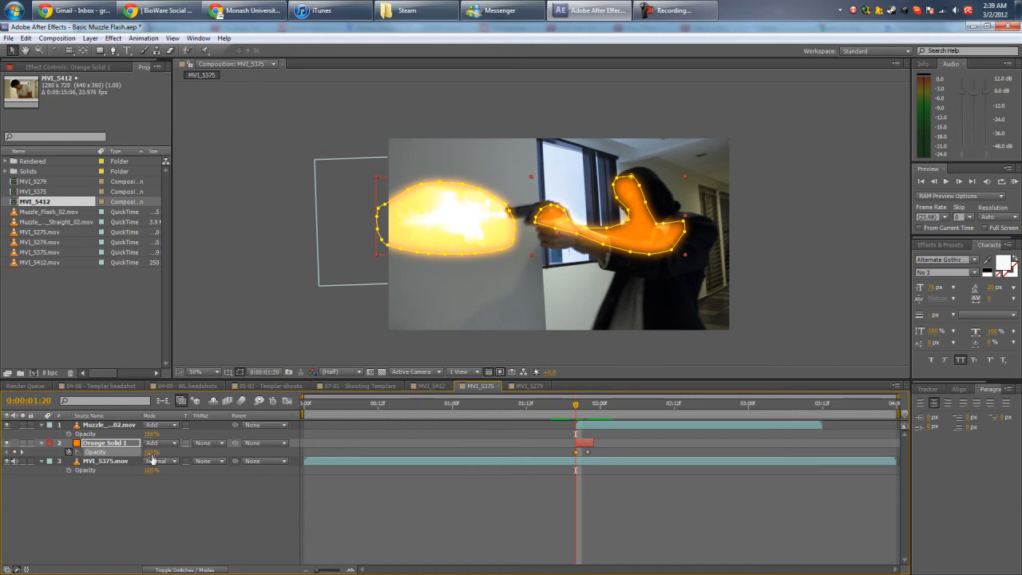
mouse_move(149, 452)
left_mouse_down()
mouse_move(165, 461)
mouse_move(139, 455)
left_mouse_up()
left_click(149, 452)
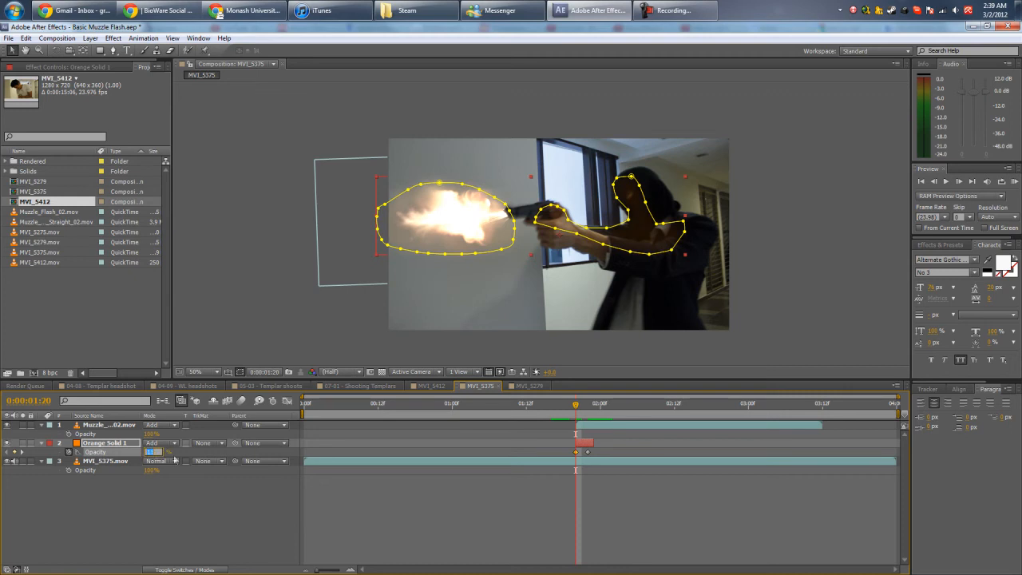
type("10")
key("Return")
left_click(175, 492)
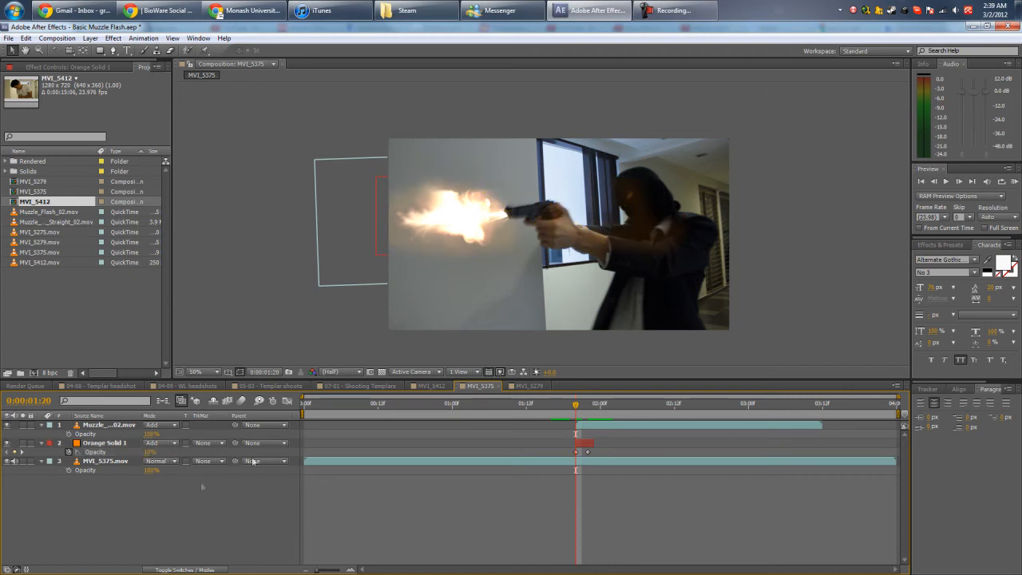
Step: Set the work area around the gunshot, from just before the muzzle flash to 0:00:02:04
left_click(573, 406)
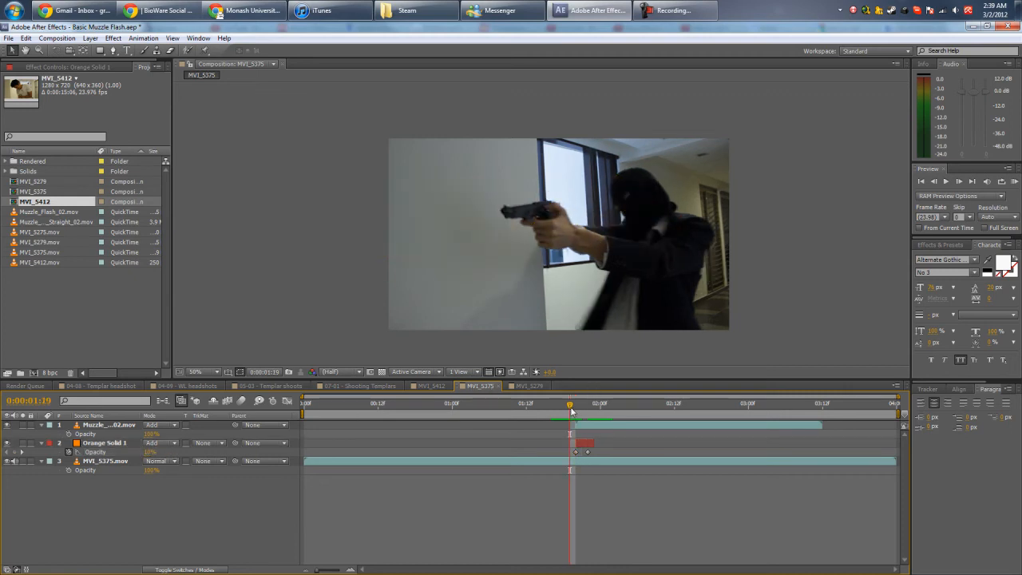
key("b")
left_click(627, 404)
key("n")
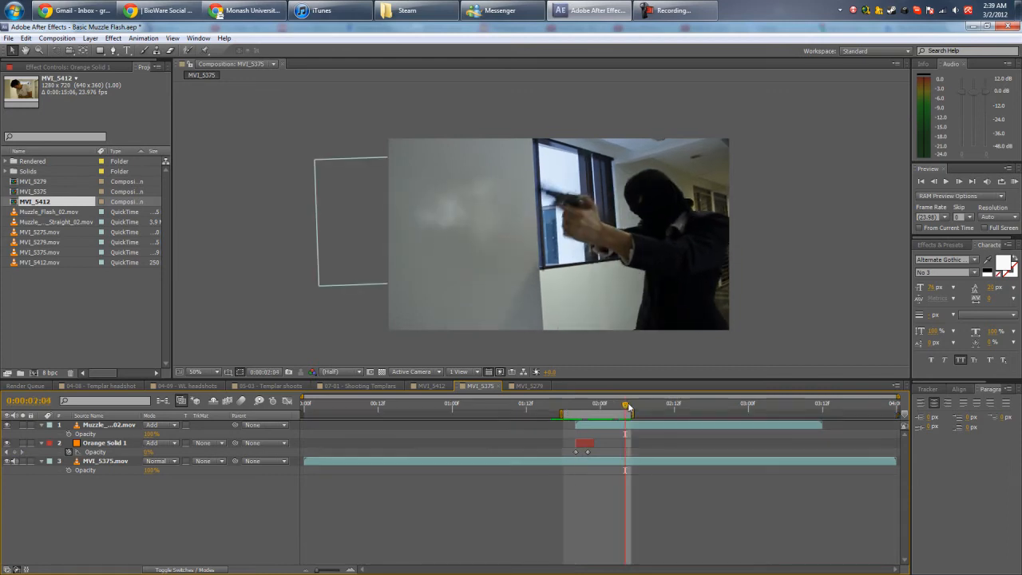
Step: Preview the gunshot and extend the end of the work area to about 0:00:02:10
key("KP_0")
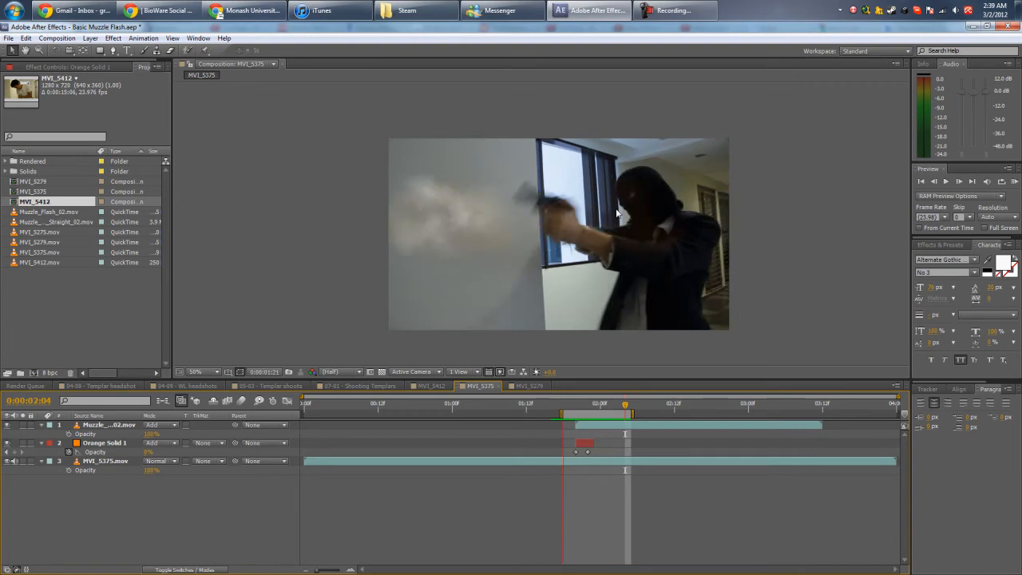
left_click(589, 406)
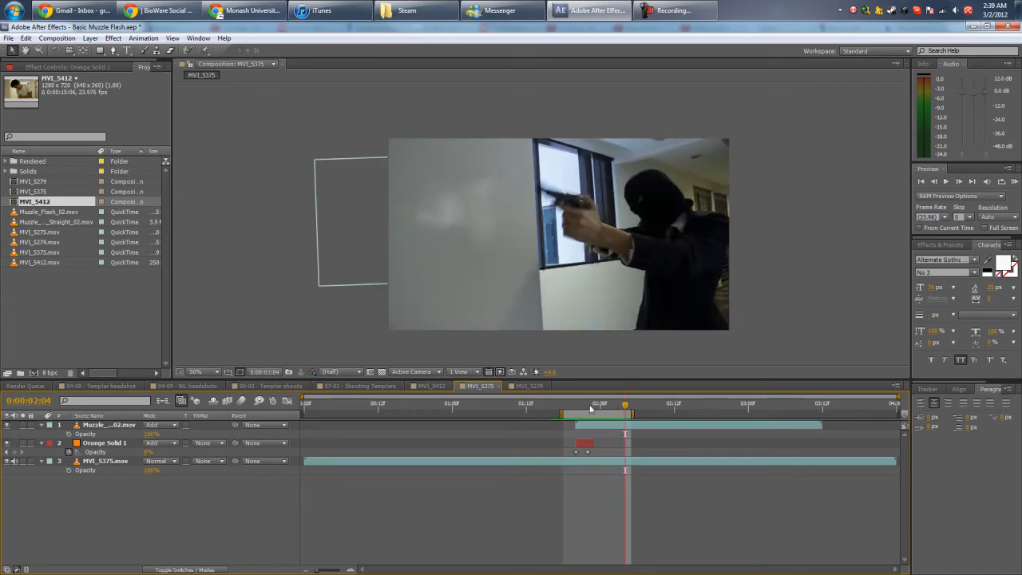
left_click_drag(632, 413, 662, 414)
Step: At 0:00:01:20, reveal Orange Solid 1's mask feathers, try a much larger feather on Mask 2, and undo it
left_click_drag(588, 406, 574, 406)
left_click(97, 443)
key("f")
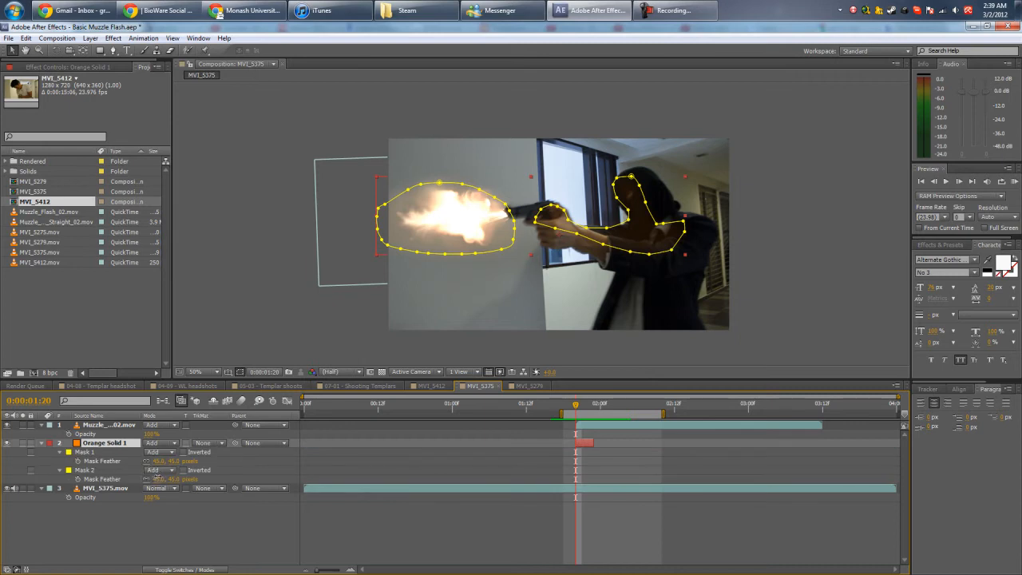
left_click_drag(156, 477, 168, 477)
left_click_drag(270, 479, 323, 479)
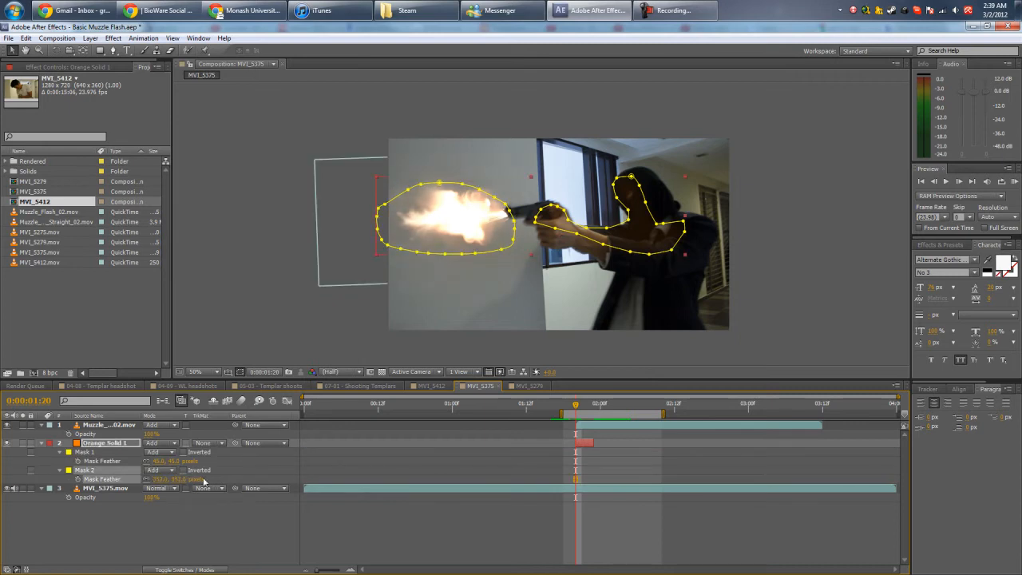
key("ctrl+z")
left_click(211, 515)
Step: Increase the feather of Orange Solid 1's Mask 1 to 180 pixels
left_click_drag(156, 460, 360, 465)
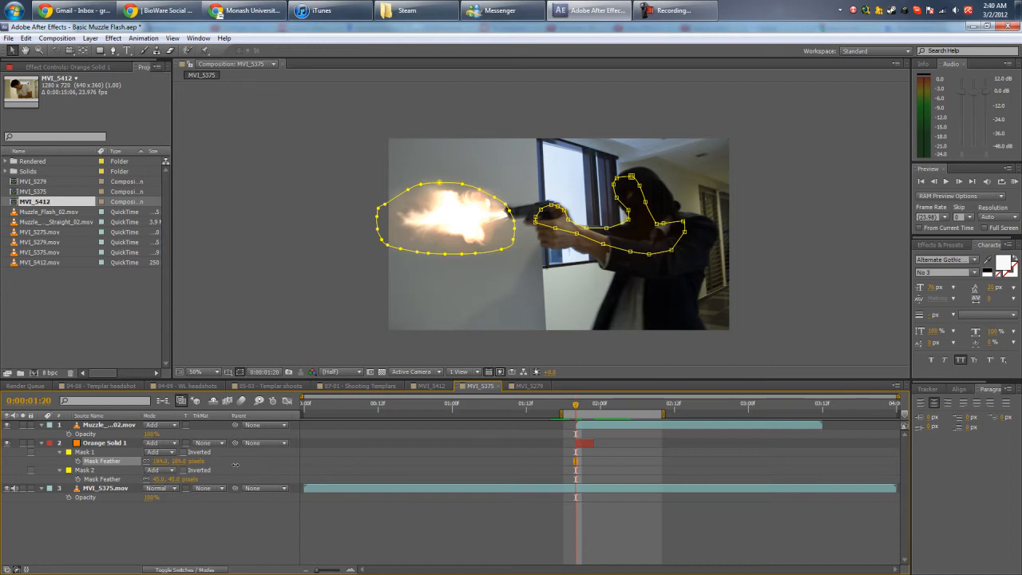
left_click_drag(235, 465, 239, 464)
left_click(163, 462)
key("Return")
Step: Preview the gunshot and shift the work area earlier to about 0:00:01:13 through 0:00:02:05, previewing it again
left_click(582, 405)
key("KP_0")
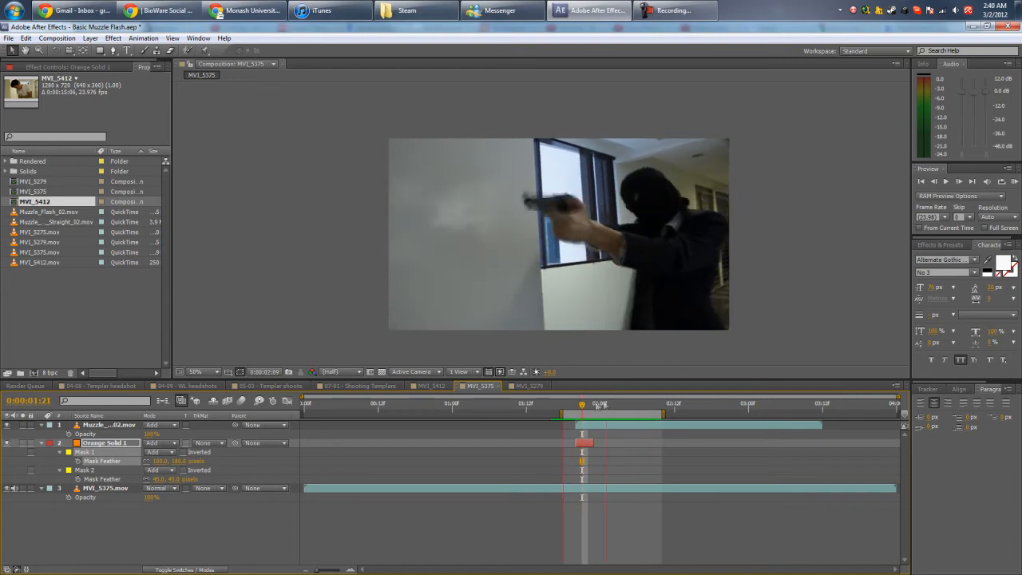
key("space")
left_click_drag(639, 412, 614, 417)
key("KP_0")
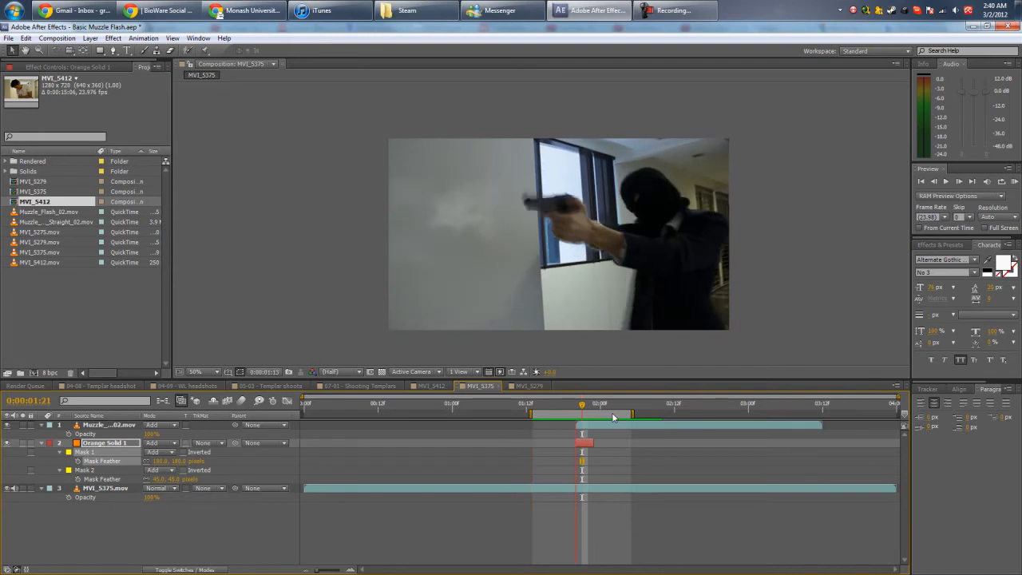
key("space")
left_click_drag(569, 409, 577, 408)
left_click(660, 410)
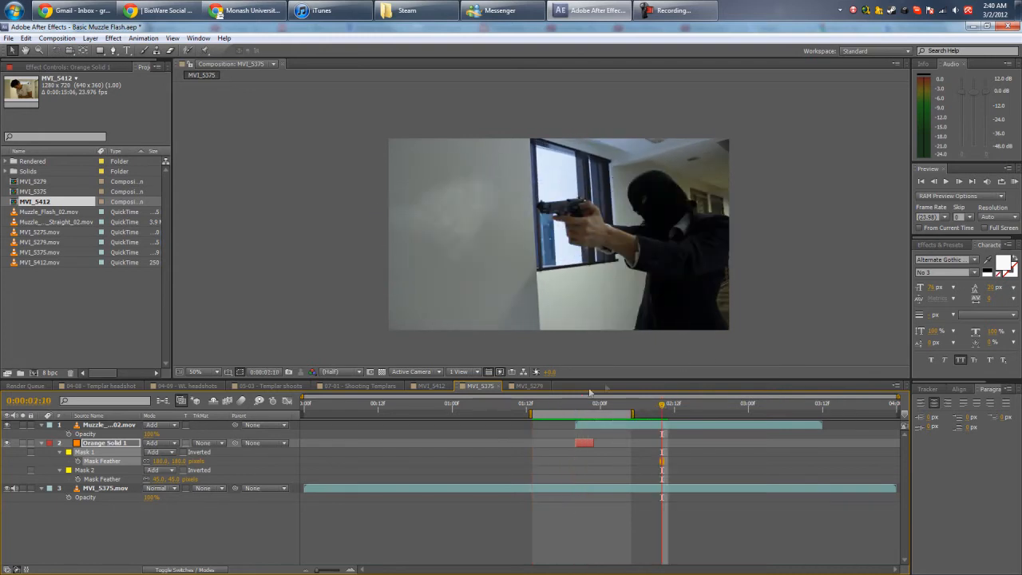
Step: Switch to the MVI_5279 composition and add an adjustment layer with the time at the muzzle flash, 0:00:02:01
left_click(529, 385)
mouse_move(509, 408)
left_mouse_down()
mouse_move(498, 407)
mouse_move(509, 407)
left_mouse_up()
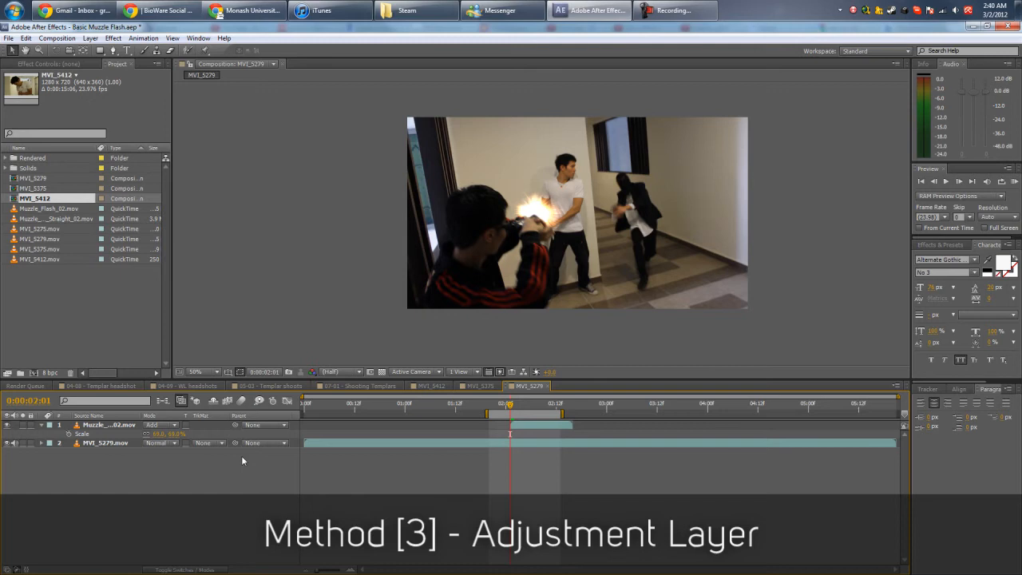
right_click(133, 477)
mouse_move(169, 377)
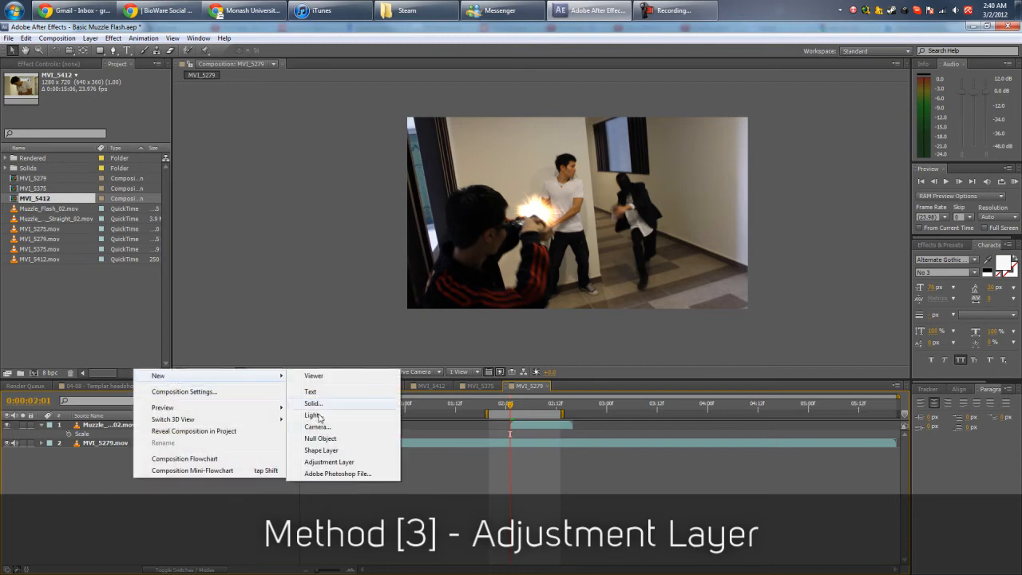
left_click(336, 462)
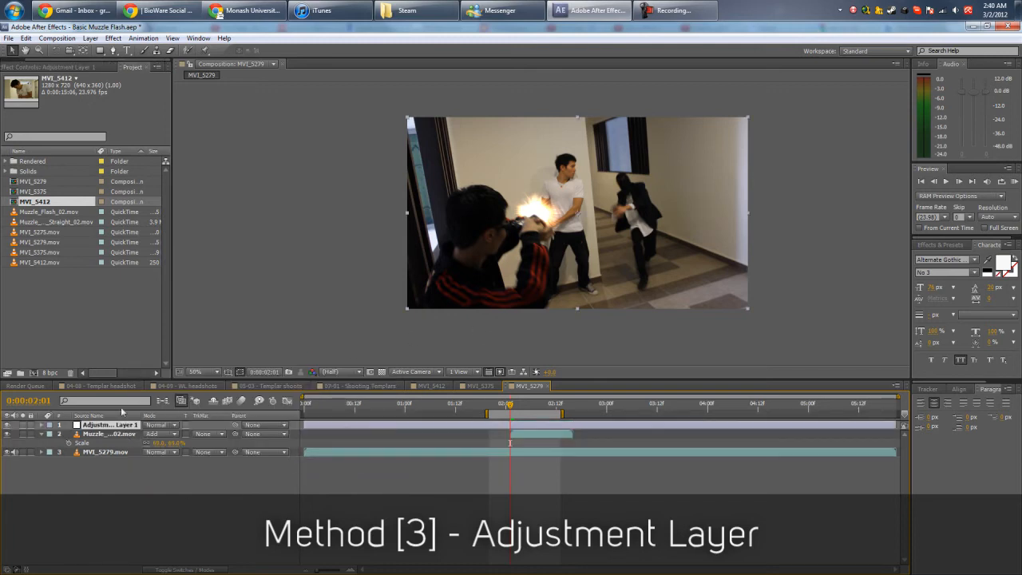
Step: Add the Exposure color correction effect to the adjustment layer and set its exposure to 1
left_click(76, 67)
right_click(74, 174)
mouse_move(134, 232)
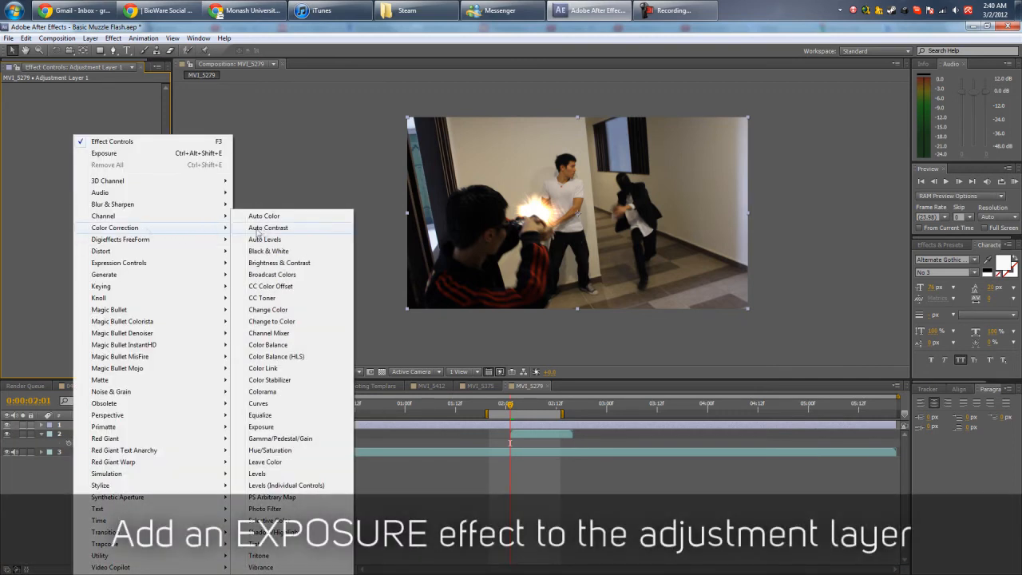
left_click(260, 426)
left_click(104, 114)
type("1")
key("Return")
Step: Try an exposure of 2 on the adjustment layer and set it back to 1
left_click(102, 114)
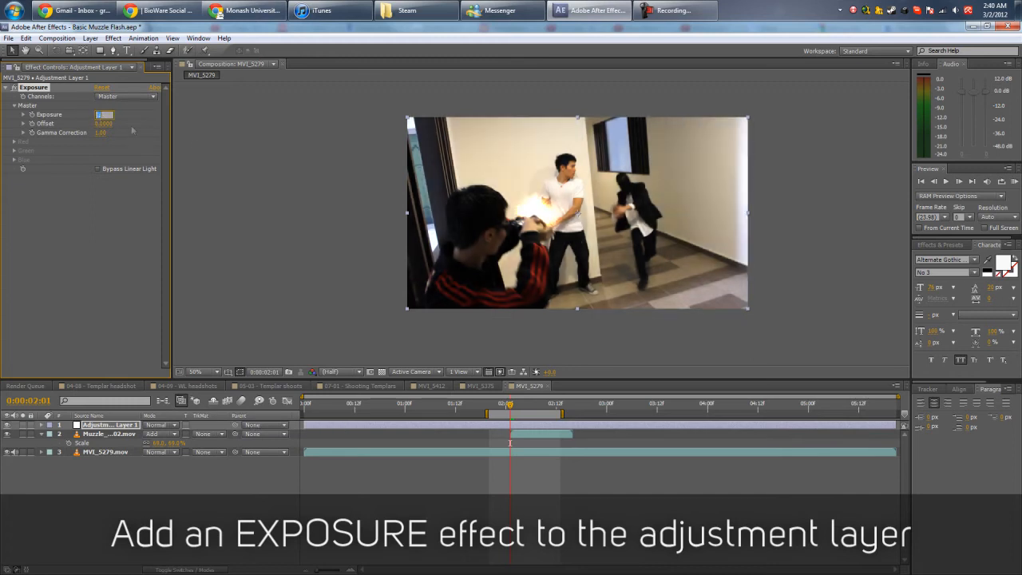
type("2")
key("Return")
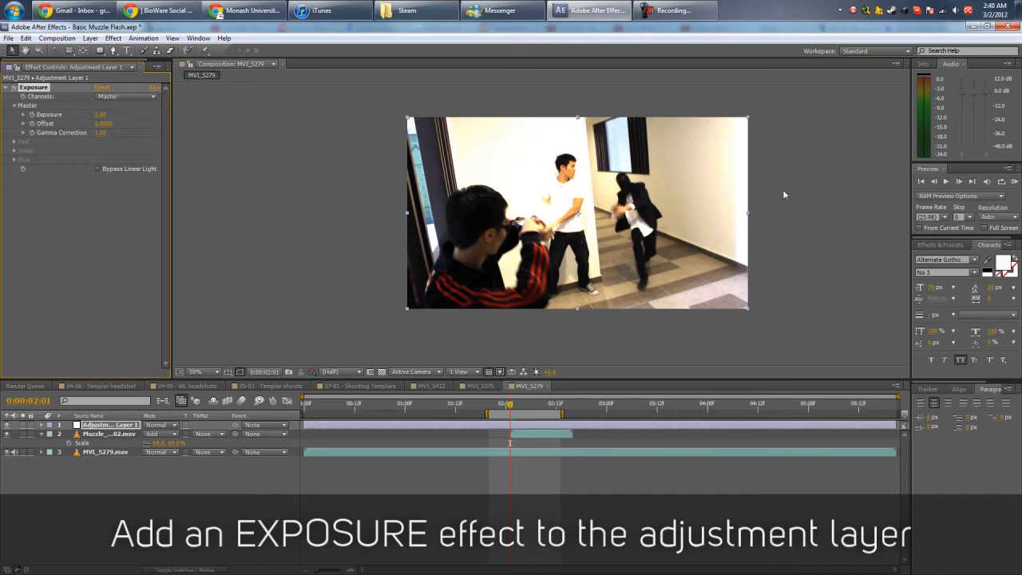
left_click(98, 116)
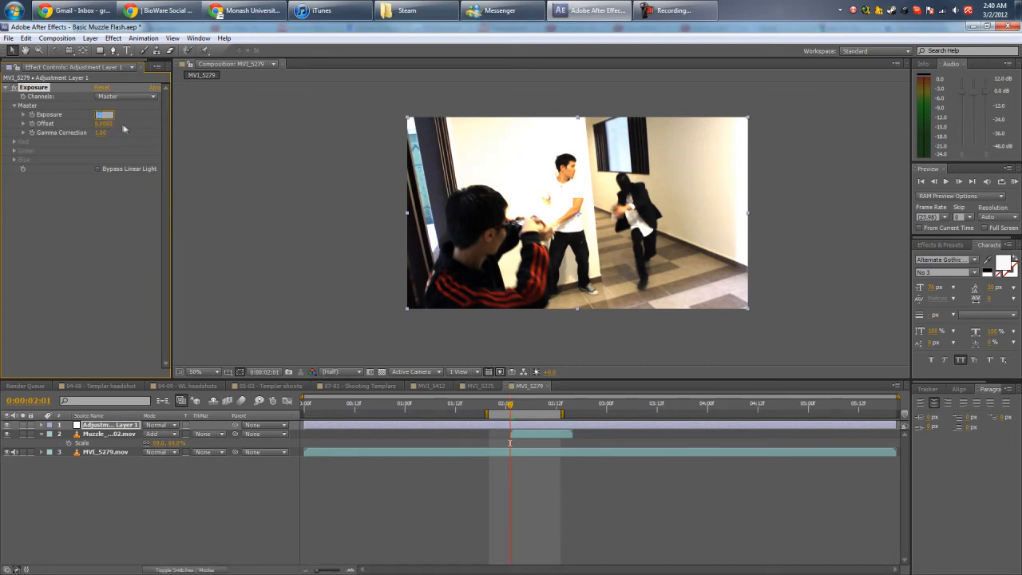
key("Return")
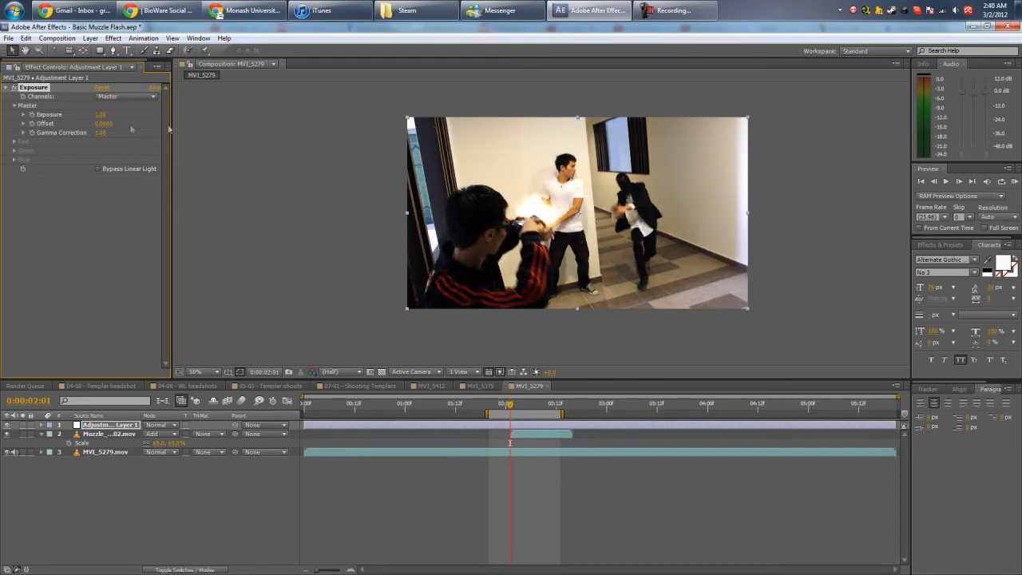
Step: Draw a closed Pen tool mask on the adjustment layer around the shooter's face, gun hand, inner arm and chest
scroll(559, 306, "up", 2)
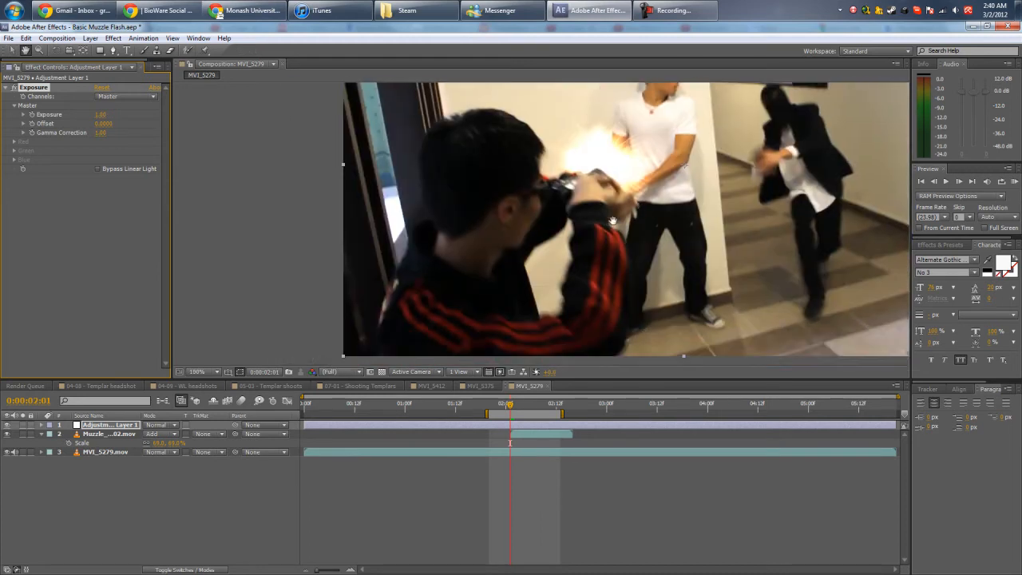
key("g")
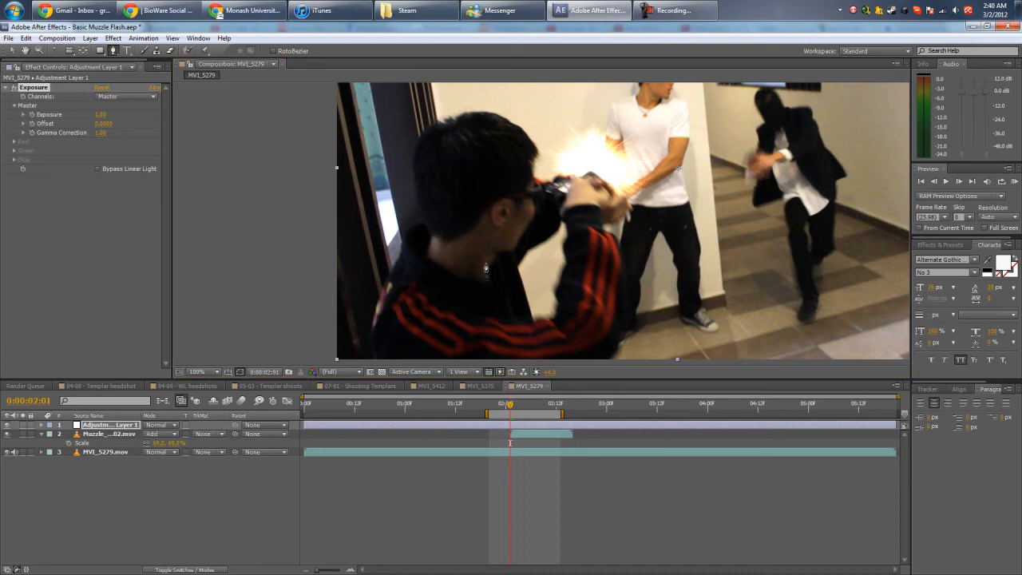
left_click(469, 272)
left_click(487, 249)
left_click(500, 240)
left_click(507, 220)
left_click(514, 190)
left_click(518, 169)
left_click(529, 148)
key("ctrl+z")
key("ctrl+z")
left_click(531, 180)
left_click(542, 186)
left_click(564, 178)
left_click(588, 176)
left_click(583, 212)
left_click(585, 233)
left_click(584, 264)
left_click(577, 299)
left_click(569, 318)
left_click(539, 327)
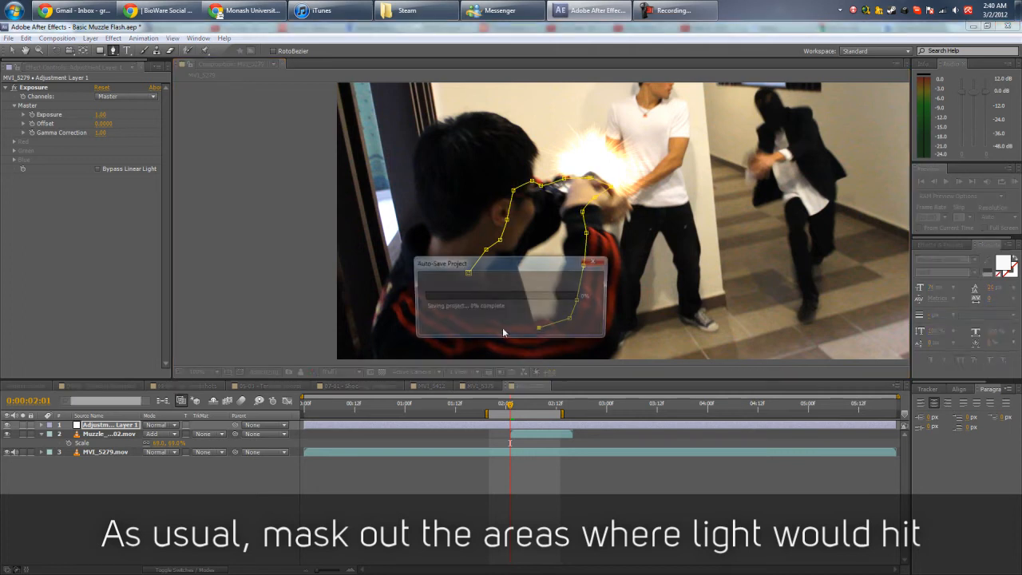
left_click(488, 319)
left_click(475, 309)
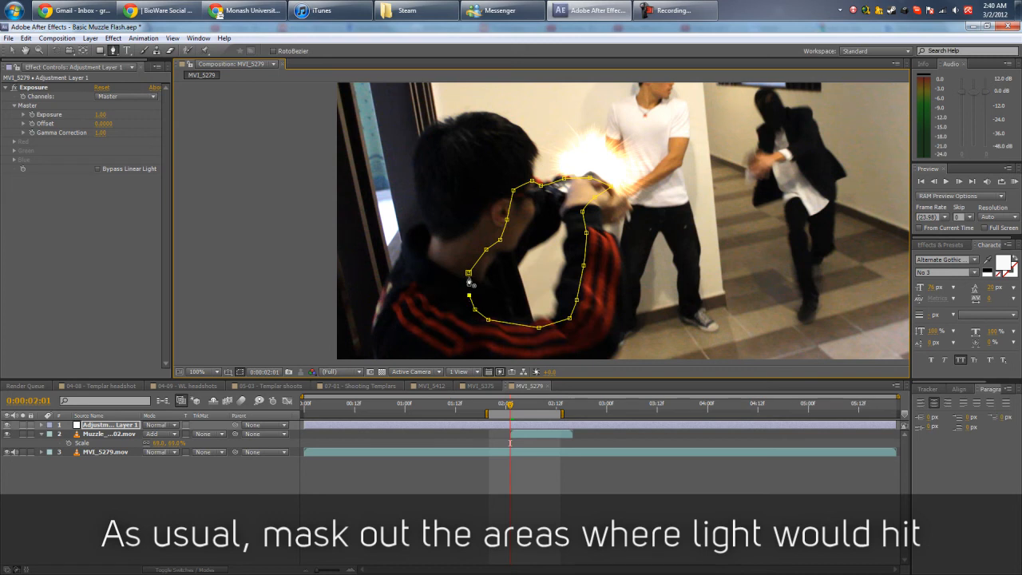
left_click(468, 275)
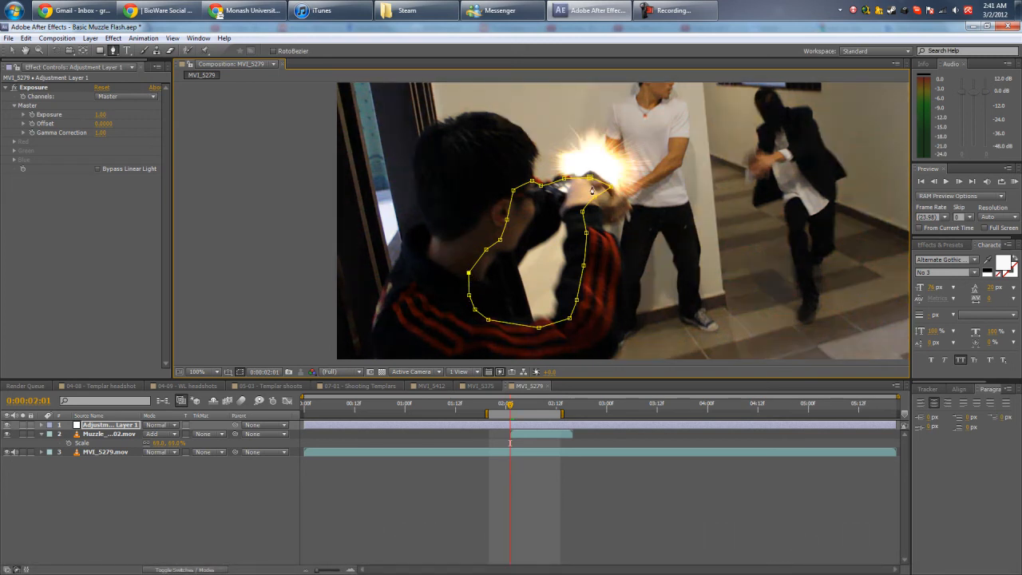
Step: Reshape the adjustment layer's mask points around the shooter's hand and wrist to include the whole hand
key("v")
left_click_drag(595, 198, 608, 218)
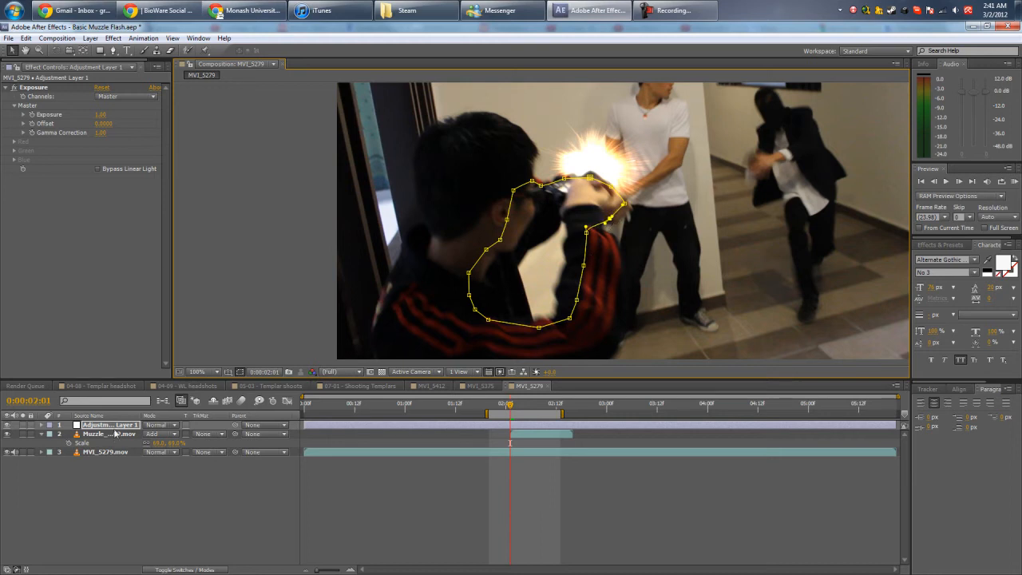
left_click(302, 513)
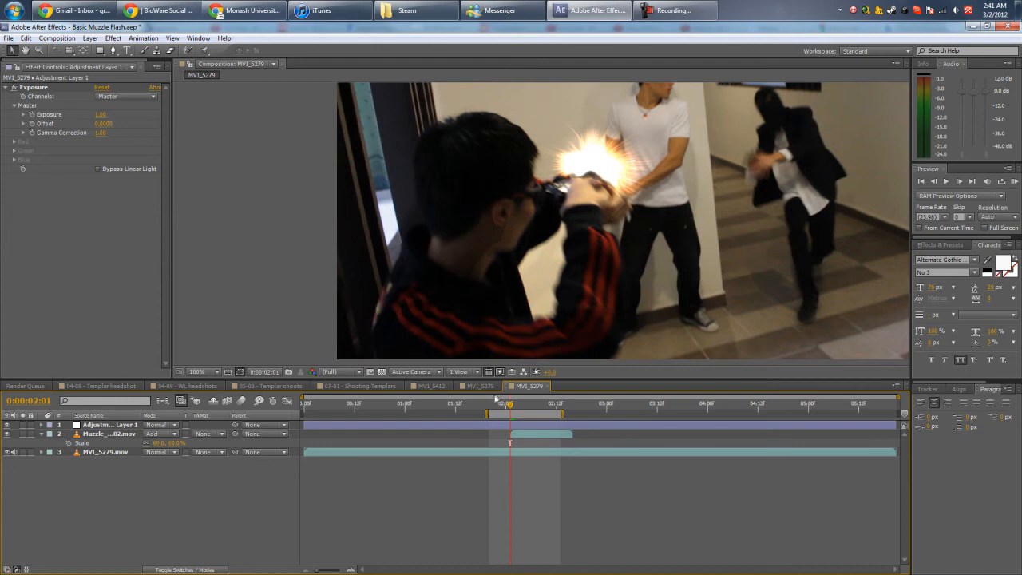
Step: Set the feather of the adjustment layer's mask to 30 pixels
left_click(116, 425)
key("f")
left_click_drag(170, 444, 200, 444)
left_click(174, 443)
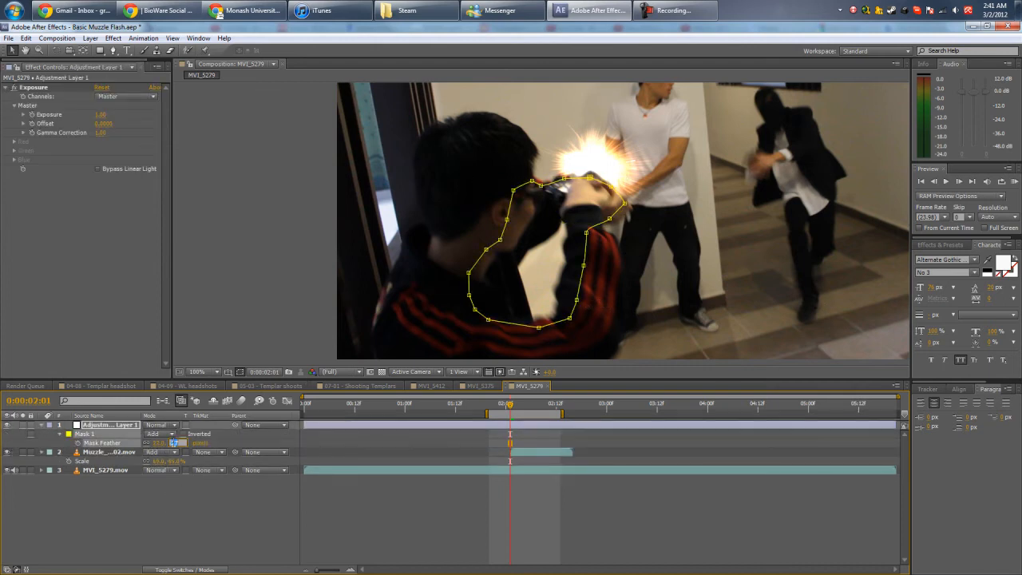
type("30")
key("Return")
left_click(171, 520)
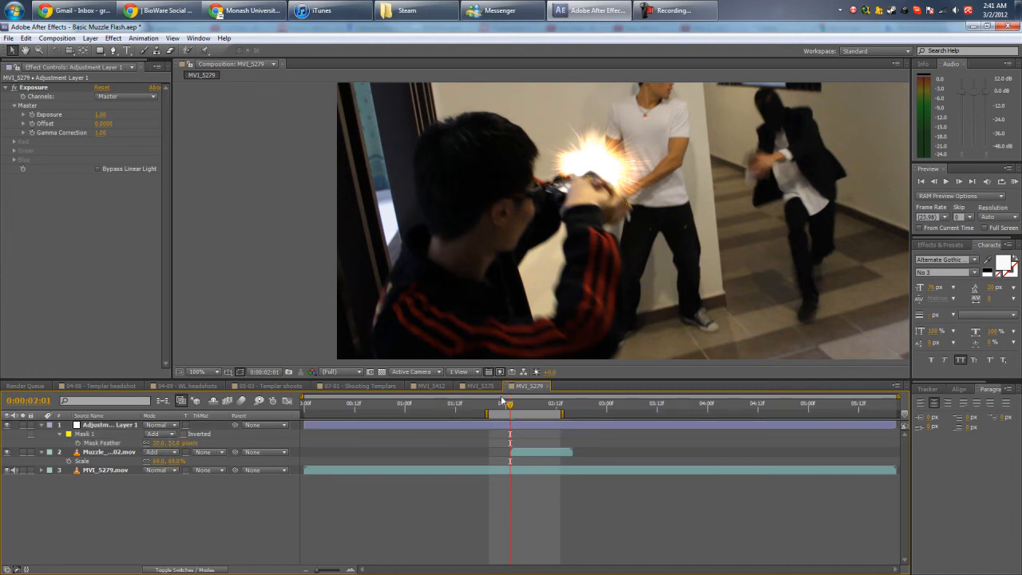
Step: Add a 100% opacity keyframe to the adjustment layer at 0:00:02:01 and trim the layer's start to that frame
mouse_move(510, 407)
left_mouse_down()
mouse_move(491, 408)
mouse_move(512, 407)
left_mouse_up()
left_click(119, 426)
key("t")
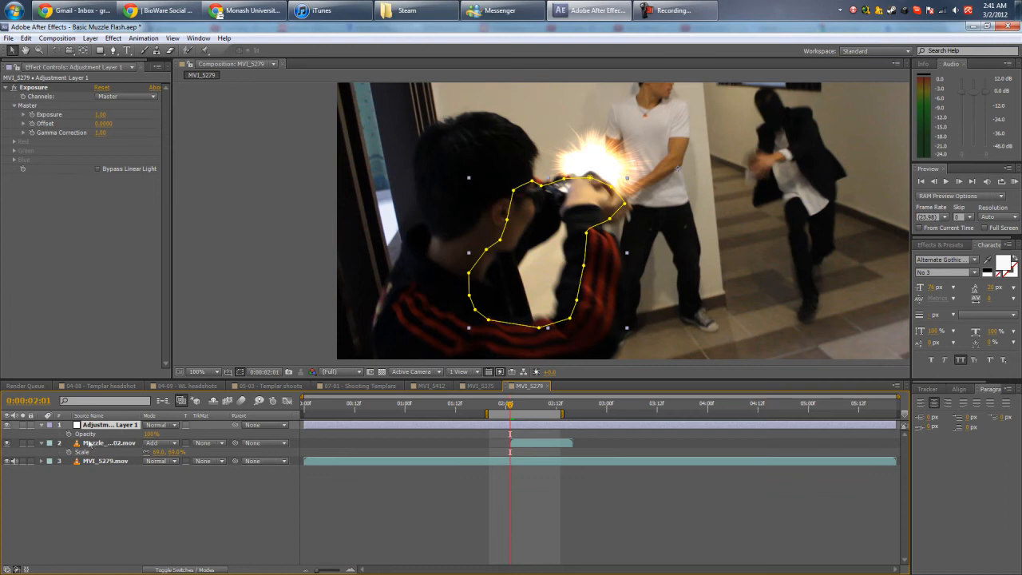
left_click(69, 434)
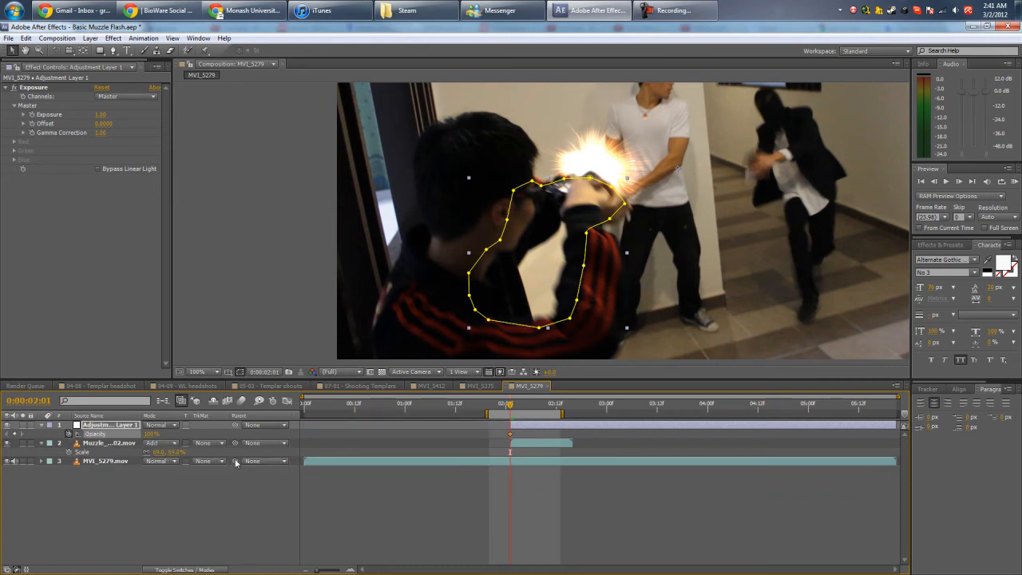
Step: Add a 5% opacity keyframe two frames further on, at 0:00:02:03, and trim the adjustment layer's end there
key("Page_Down")
key("Page_Down")
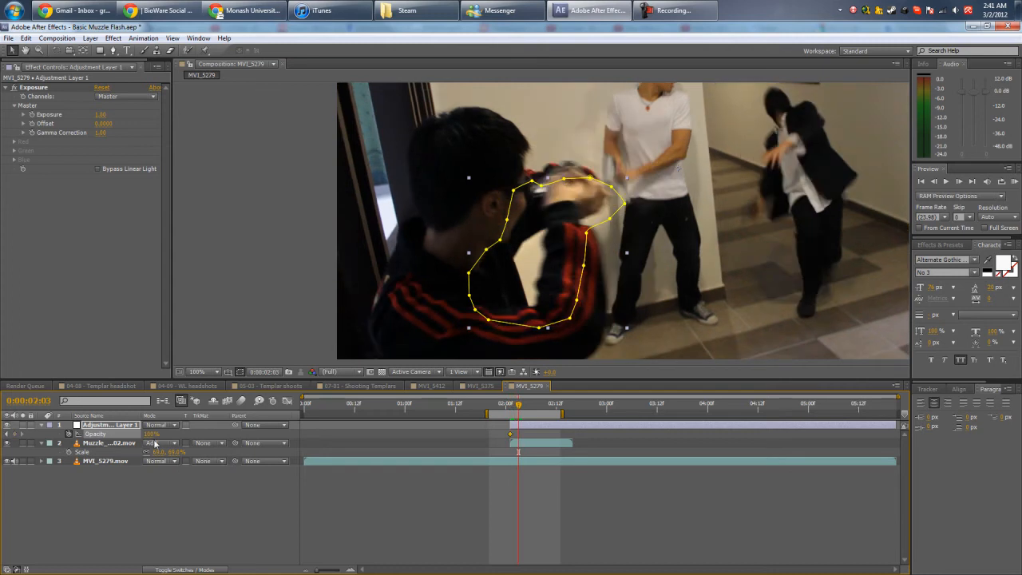
left_click(150, 434)
type("5")
key("Return")
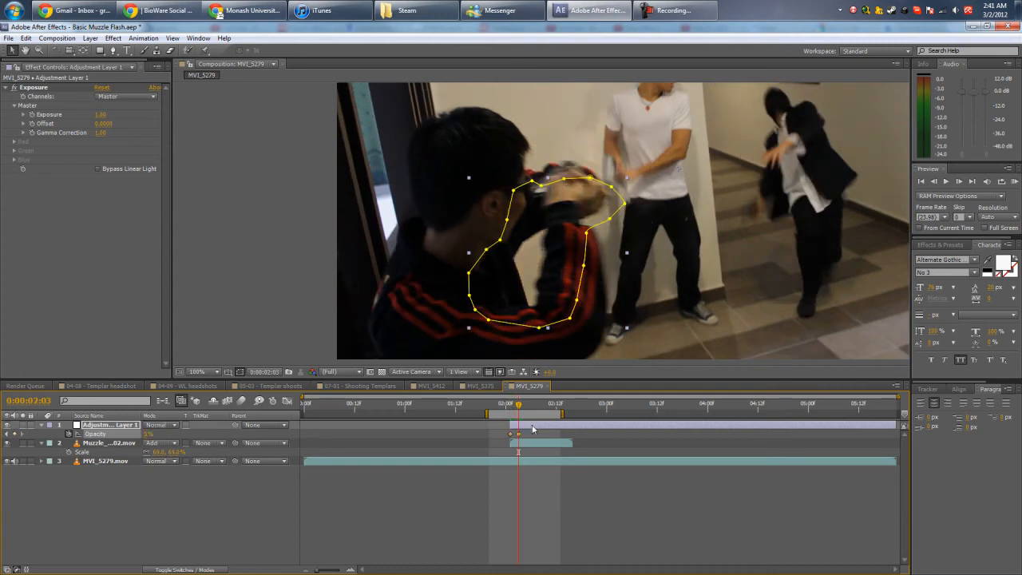
key("alt+]")
Step: At 0:00:02:01, draw a second mask on the adjustment layer around the wall area visible between the shooter's arm and body
left_click_drag(520, 410, 511, 409)
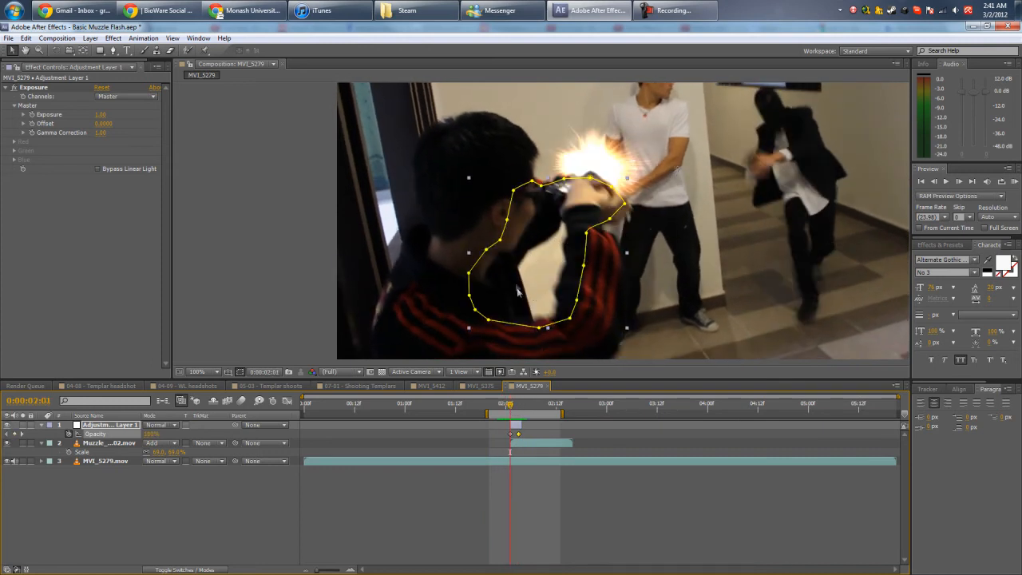
left_click(126, 425)
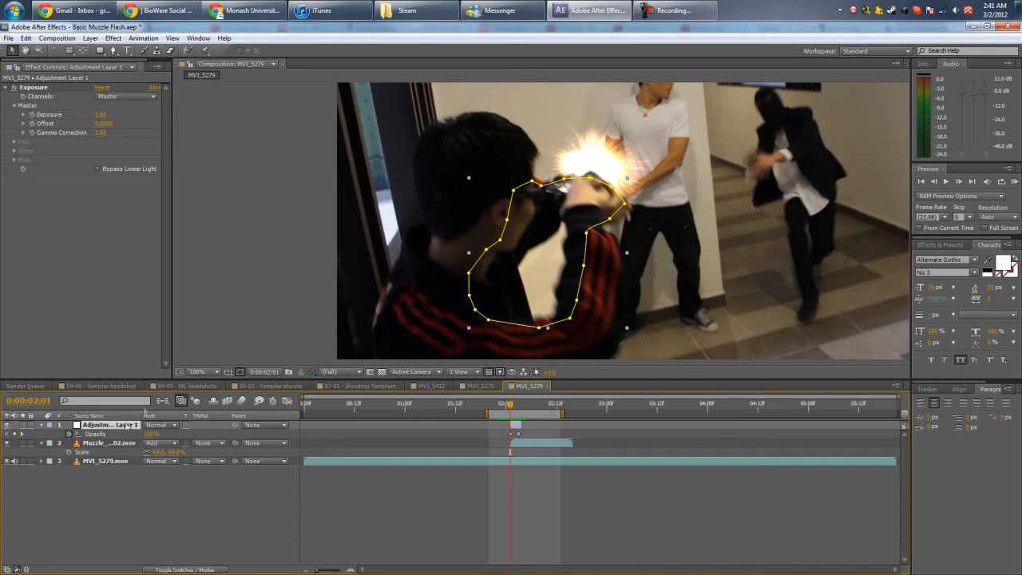
left_click(113, 50)
left_click(528, 252)
left_click(546, 243)
left_click(554, 230)
left_click(565, 228)
left_click(564, 239)
left_click(561, 250)
left_click(565, 261)
left_click(562, 280)
left_click(557, 297)
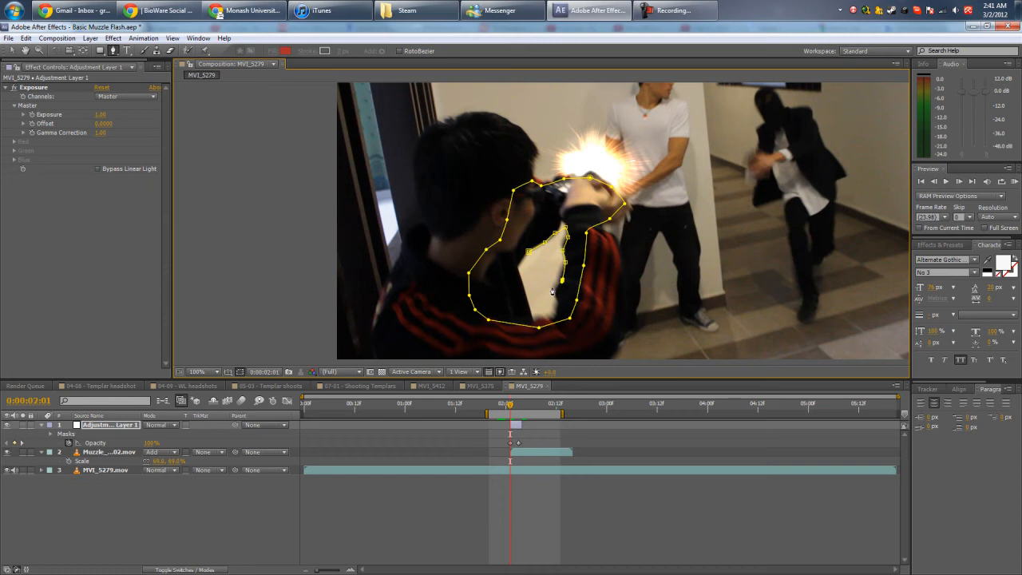
left_click(555, 297)
left_click(547, 314)
left_click(535, 315)
left_click(529, 252)
Step: Set the adjustment layer's Mask 2 to Subtract and feather it by 15 pixels
key("f")
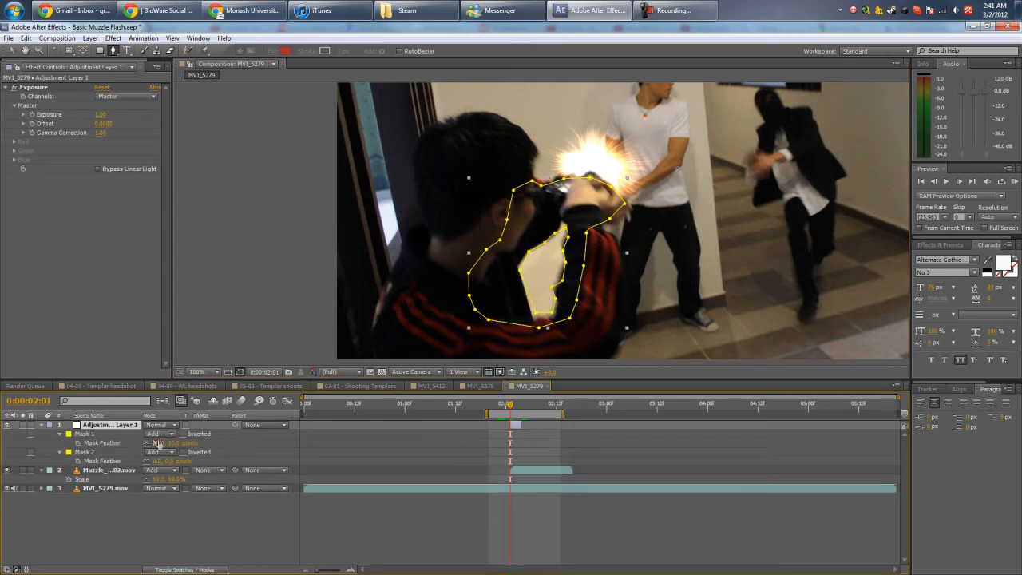
left_click(166, 453)
left_click(174, 487)
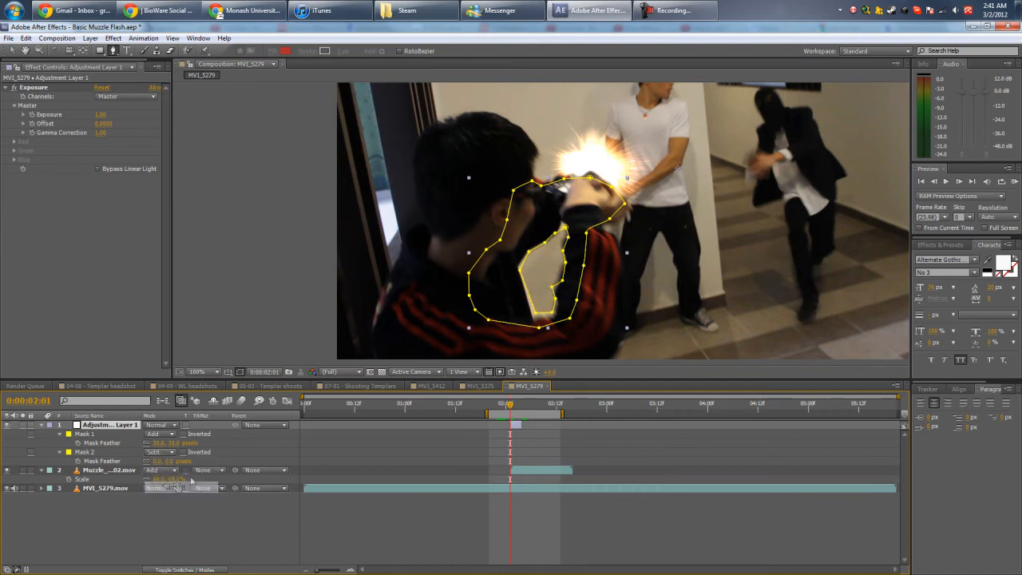
left_click_drag(158, 460, 217, 534)
left_click(217, 534)
left_click_drag(509, 404, 511, 407)
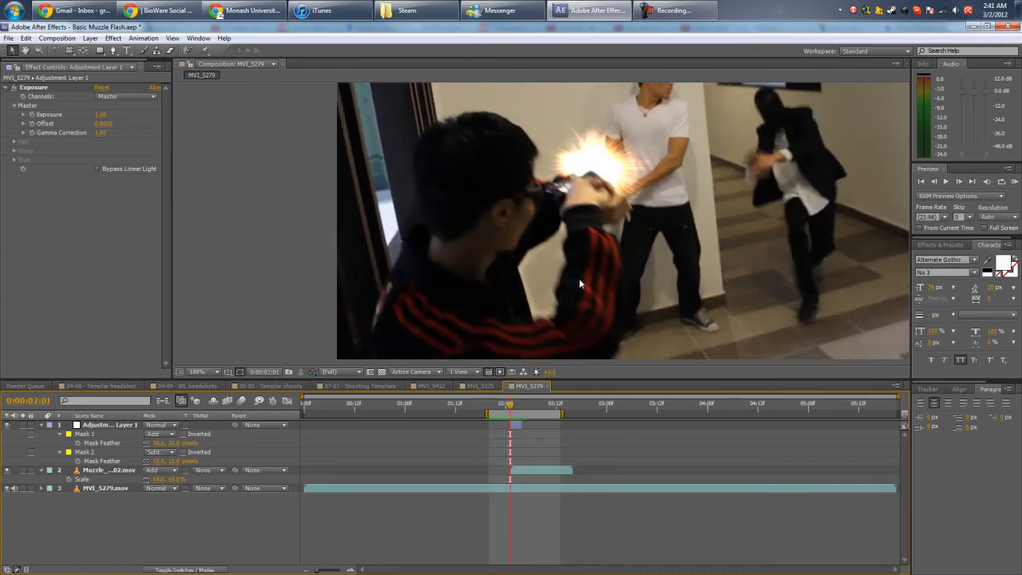
Step: Set the adjustment layer's Exposure to 2, preview the shot, and return to the flash frame at 0:00:02:01
scroll(579, 284, "down", 2)
mouse_move(510, 404)
left_mouse_down()
mouse_move(492, 410)
mouse_move(510, 409)
left_mouse_up()
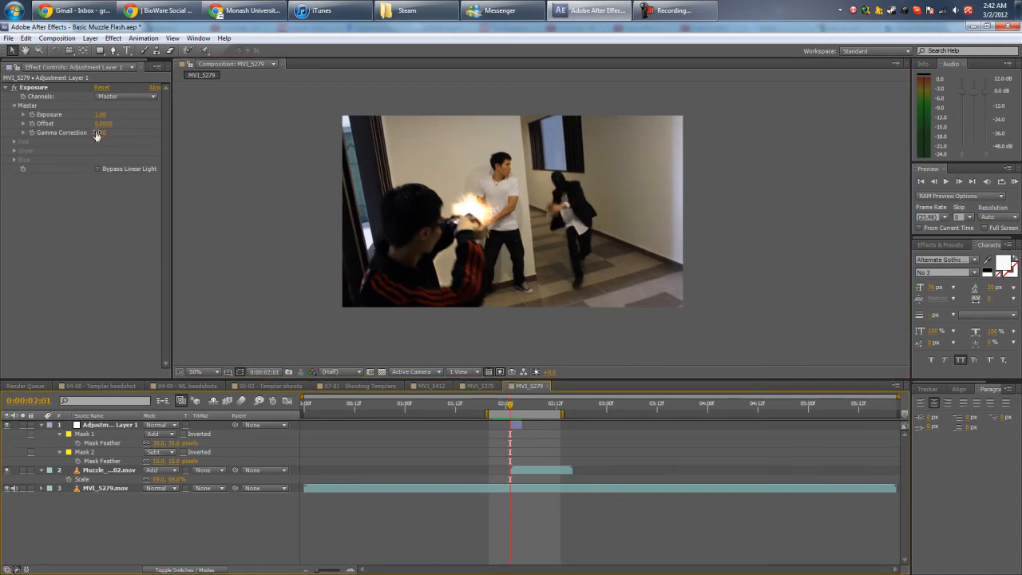
left_click(101, 114)
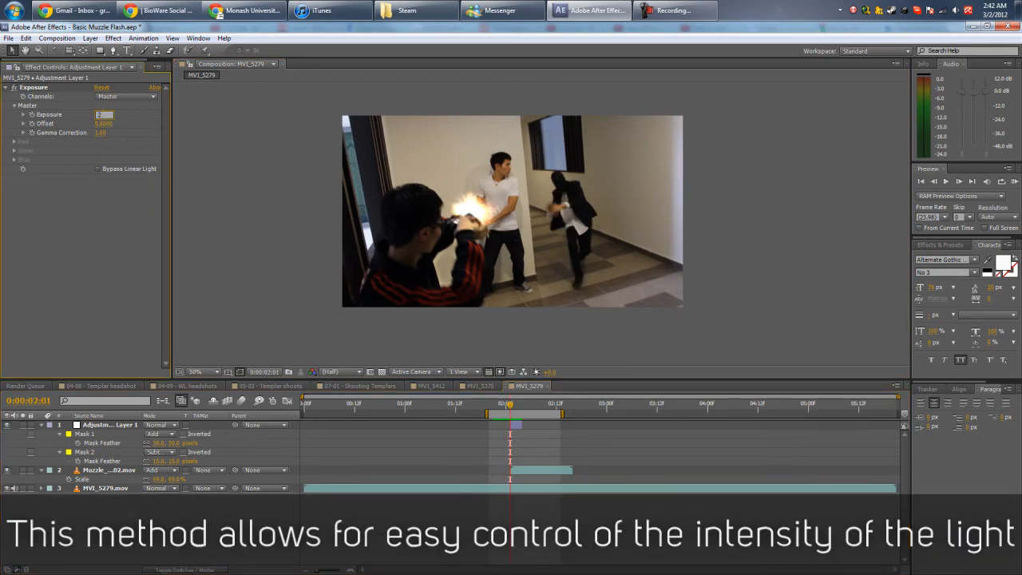
key("Return")
left_click(447, 351)
left_click_drag(510, 406, 540, 410)
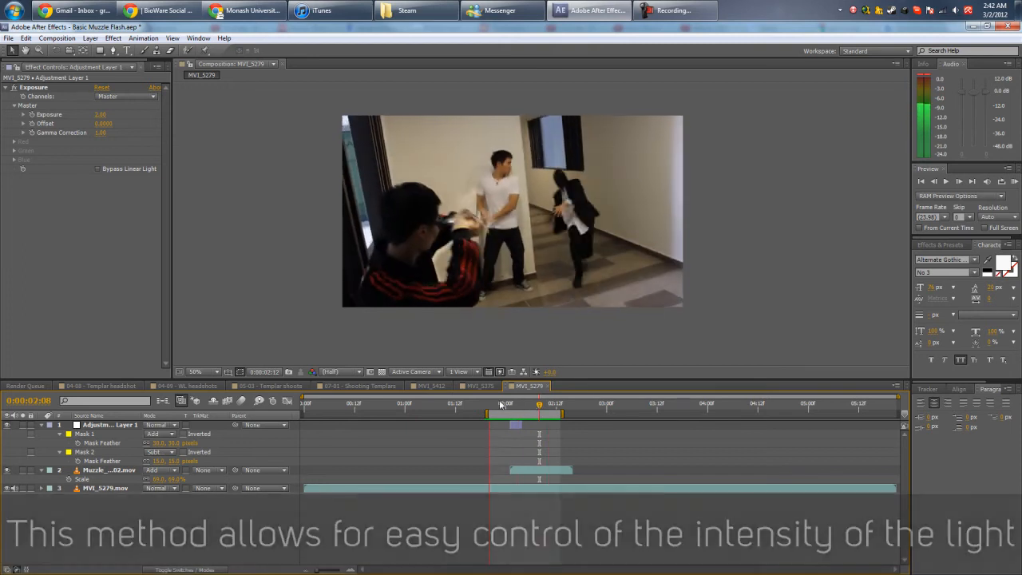
left_click(537, 406)
left_click_drag(538, 407, 511, 407)
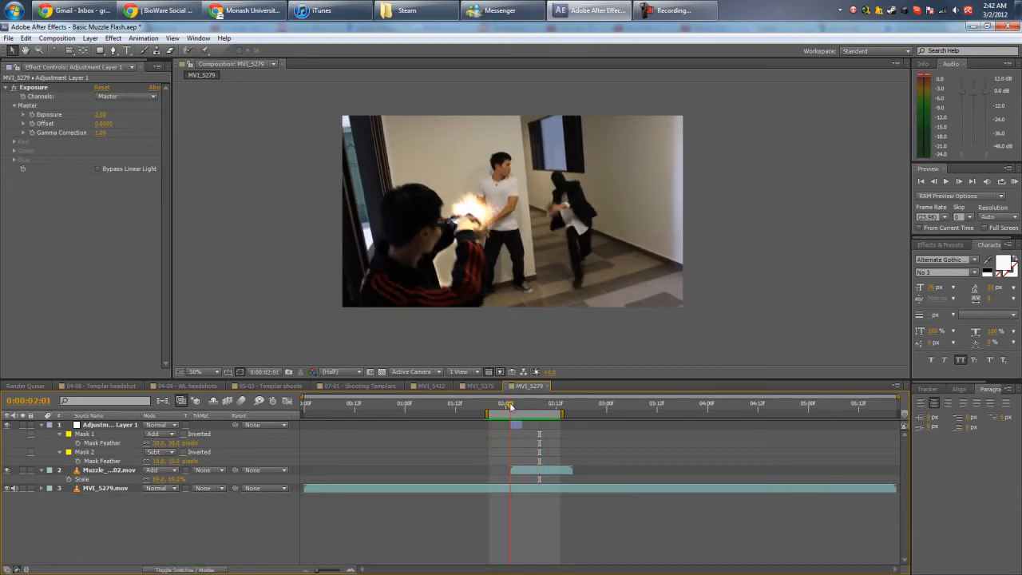
Step: Set the adjustment layer's Exposure to 3, preview the shot, and return to 0:00:02:01
left_click(101, 118)
key("space")
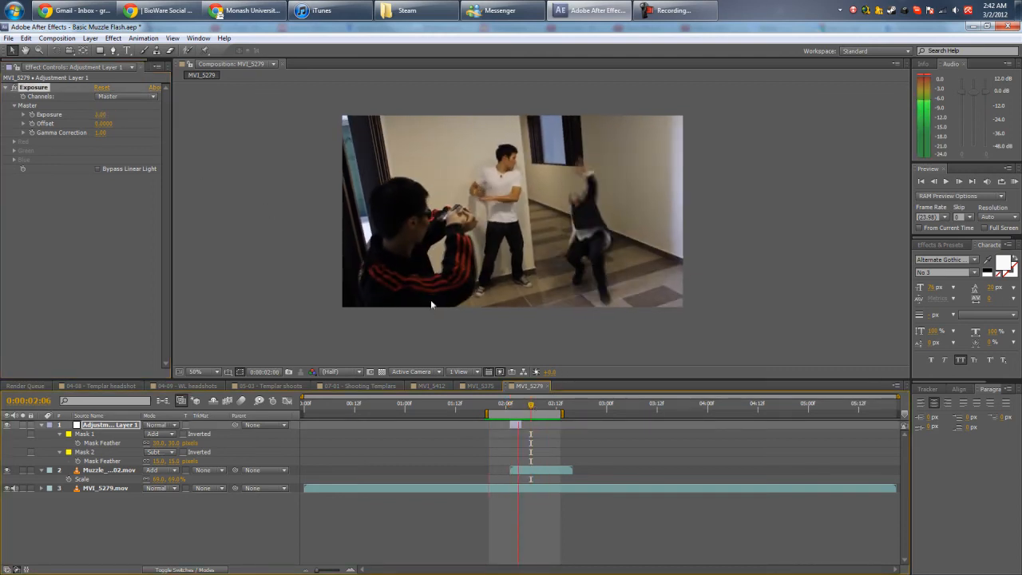
left_click(504, 407)
mouse_move(503, 409)
left_mouse_down()
mouse_move(522, 408)
mouse_move(510, 406)
left_mouse_up()
left_click(254, 519)
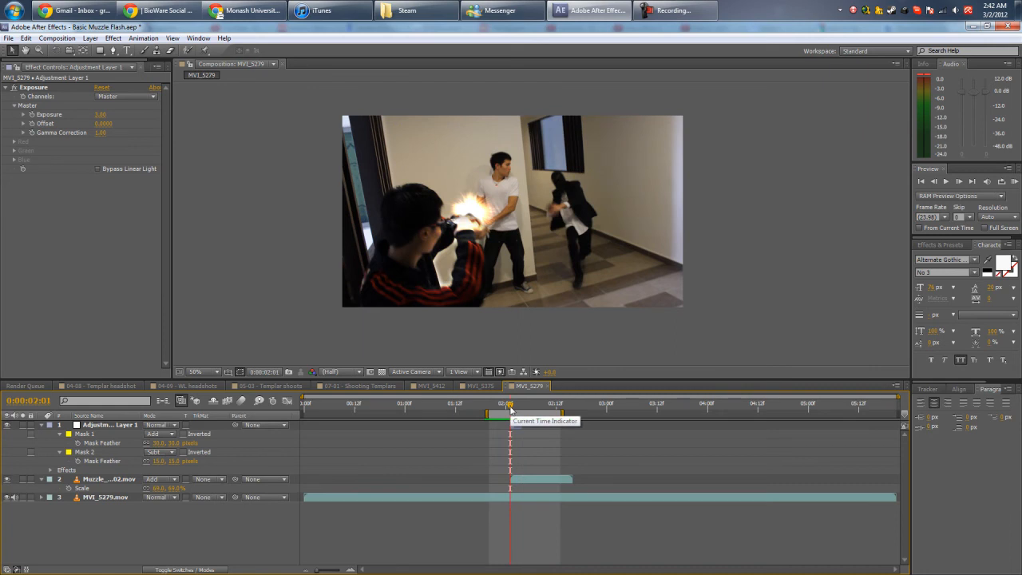
Step: Copy the collapsed adjustment layer into the MVI_5375 composition and line up its start with the muzzle flash at 0:00:01:20
left_click(87, 427)
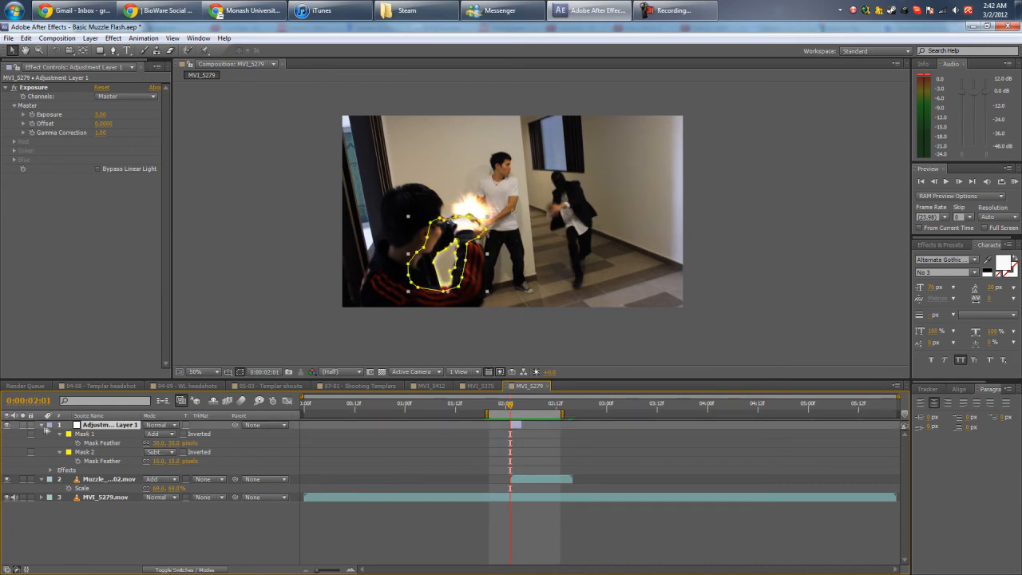
left_click(41, 425)
key("ctrl+d")
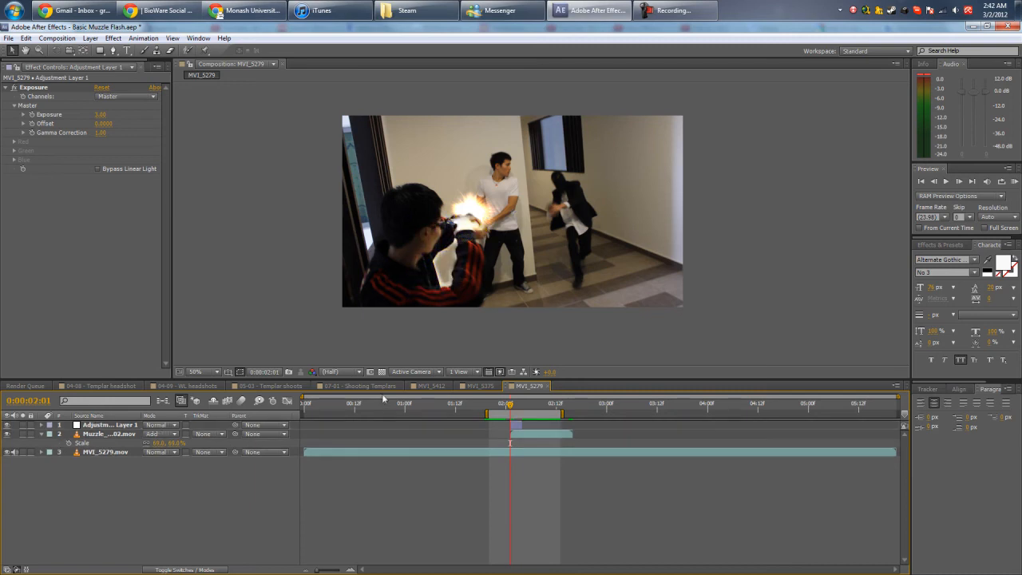
left_click(431, 385)
left_click(481, 386)
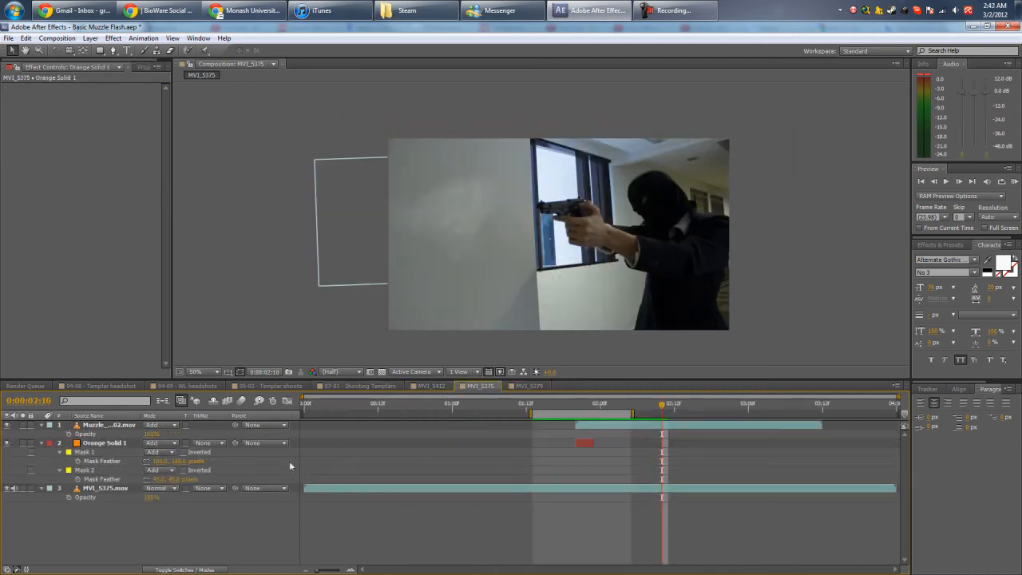
key("ctrl+v")
left_click(576, 404)
left_click_drag(617, 425, 587, 429)
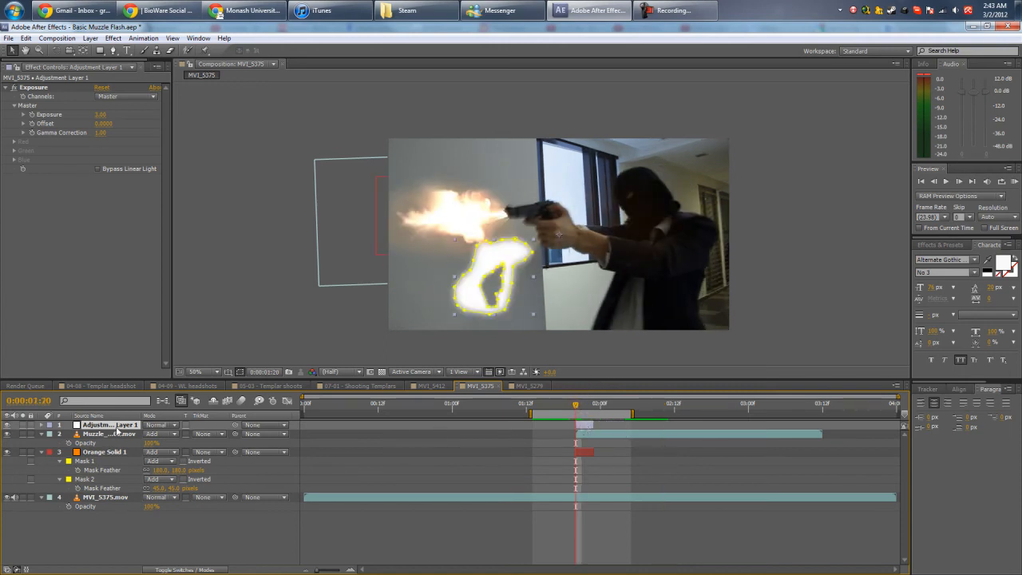
Step: Delete both masks from the pasted adjustment layer and hide the orange solid
key("f")
left_click(87, 433)
key("Delete")
left_click(90, 433)
key("Delete")
left_click(7, 453)
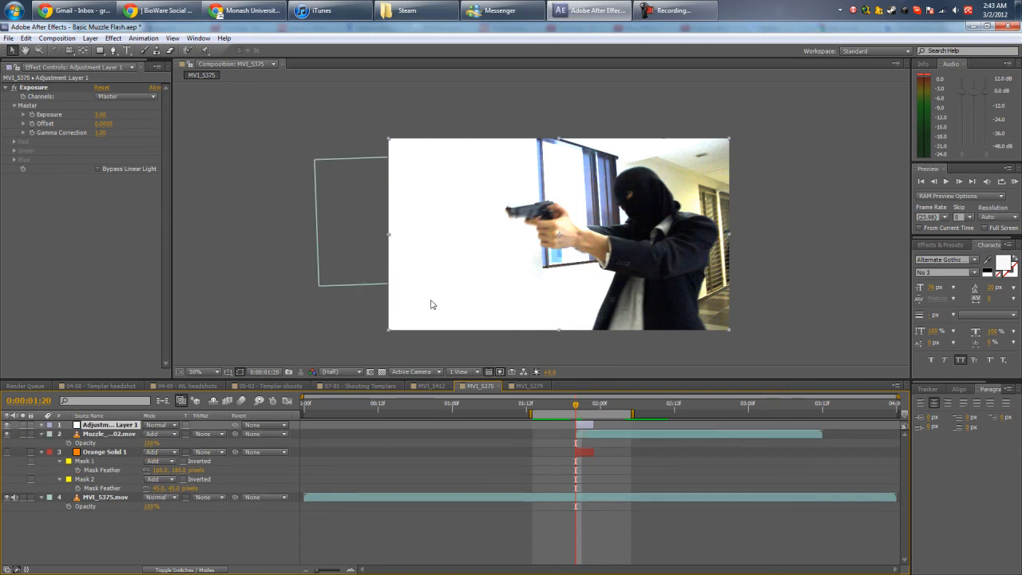
Step: Set the pasted adjustment layer's Exposure to 2
left_click(99, 115)
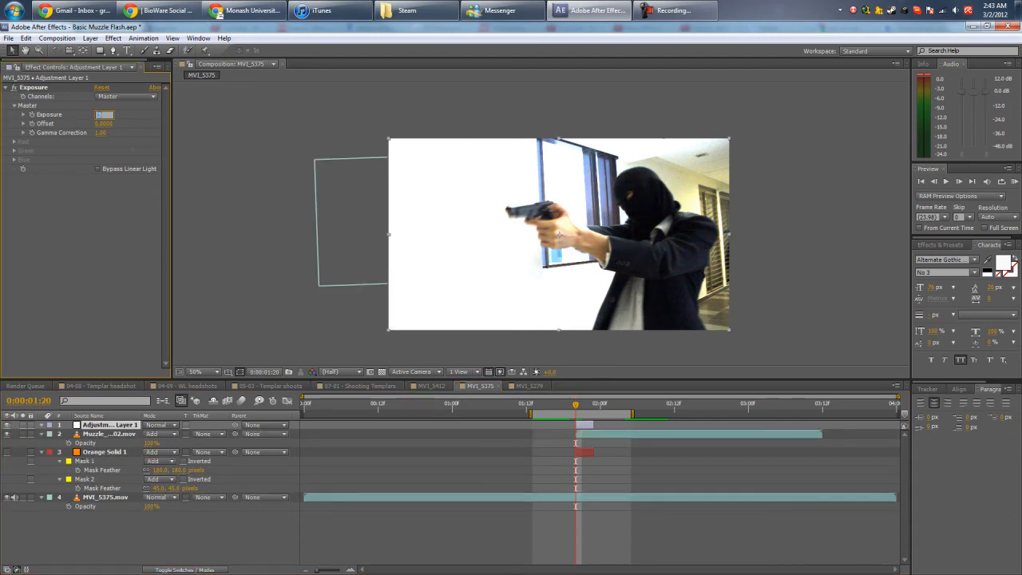
type("2")
left_click(132, 148)
Step: With the Pen tool, draw a closed mask on the adjustment layer around the muzzle flash area on the wall
key("g")
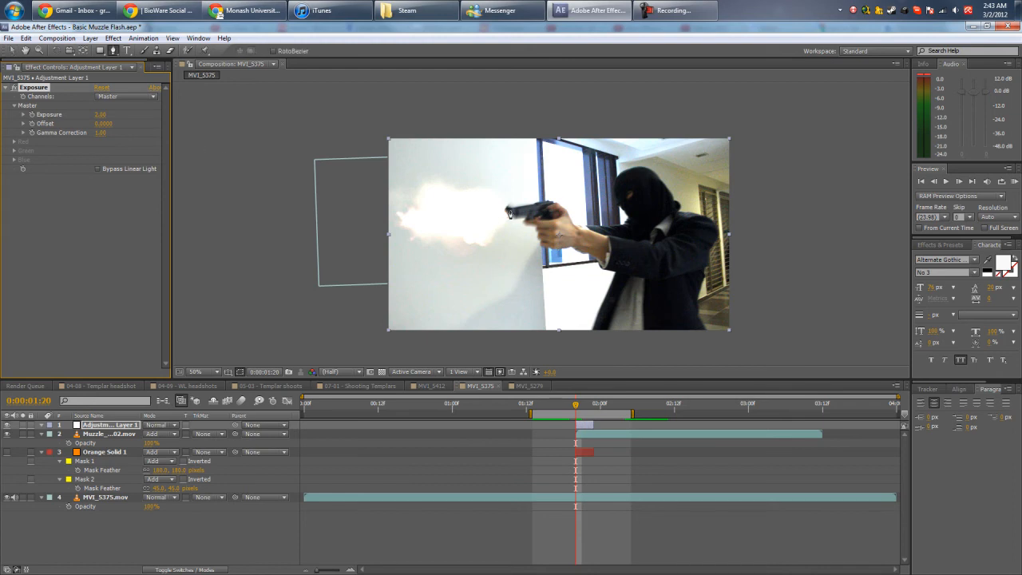
left_click(507, 208)
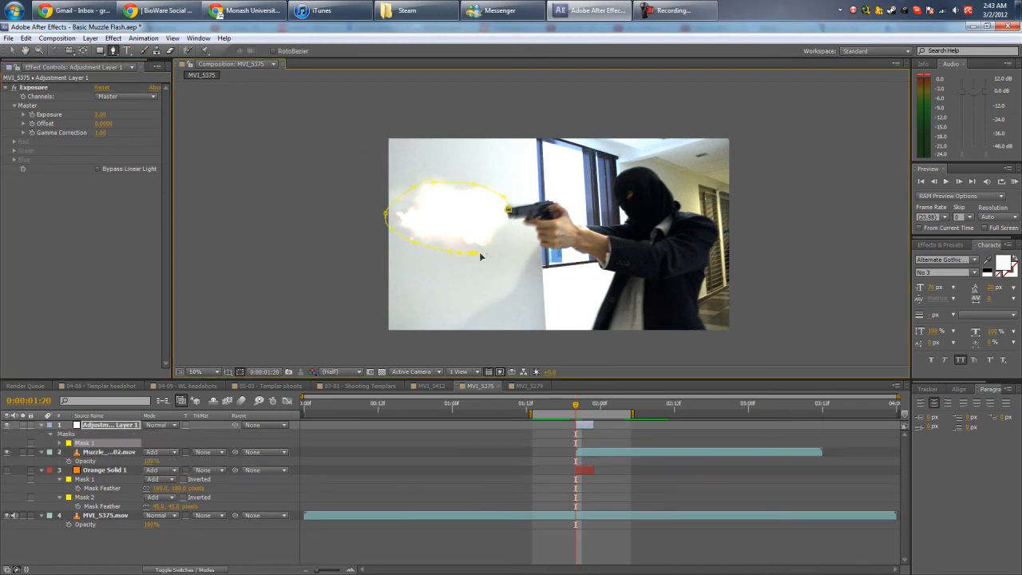
left_click(508, 210)
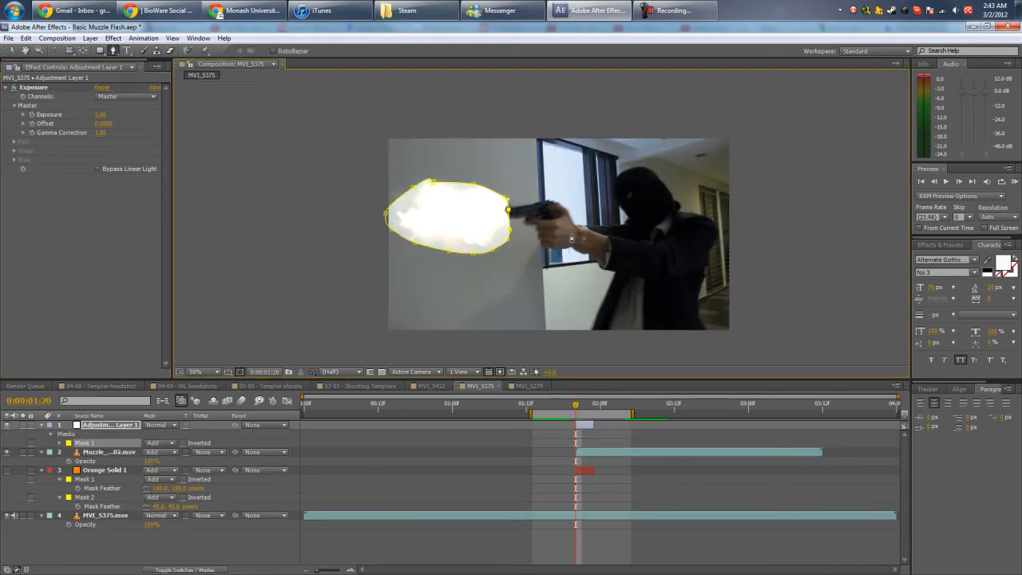
Step: Draw a second mask on the adjustment layer around the gunman's hands, forearm and the front of his masked face
left_click(530, 221)
left_click(553, 207)
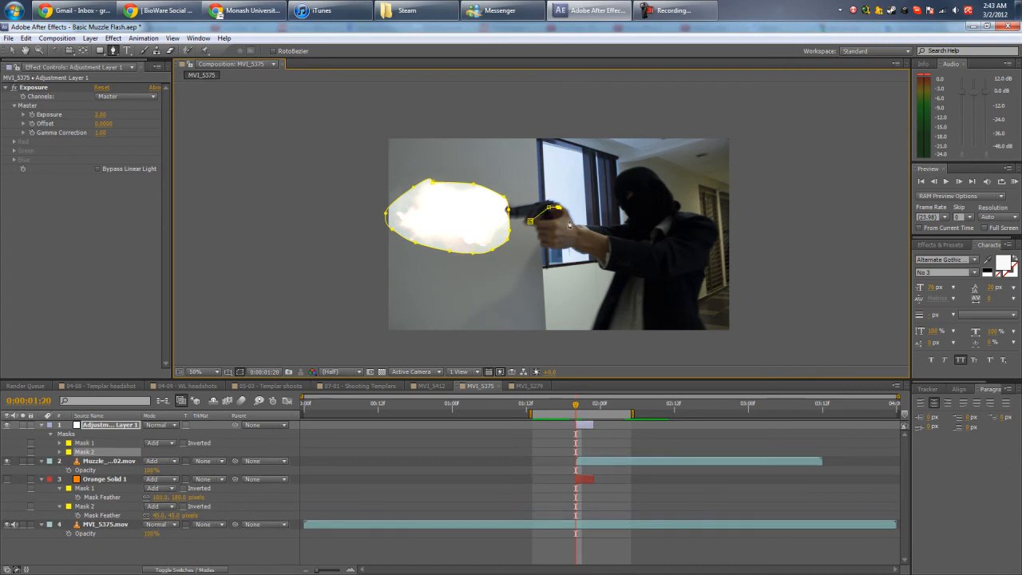
left_click(617, 228)
left_click(645, 210)
left_click(660, 224)
left_click(672, 236)
left_click(658, 246)
left_click(627, 247)
left_click(570, 235)
left_click(531, 223)
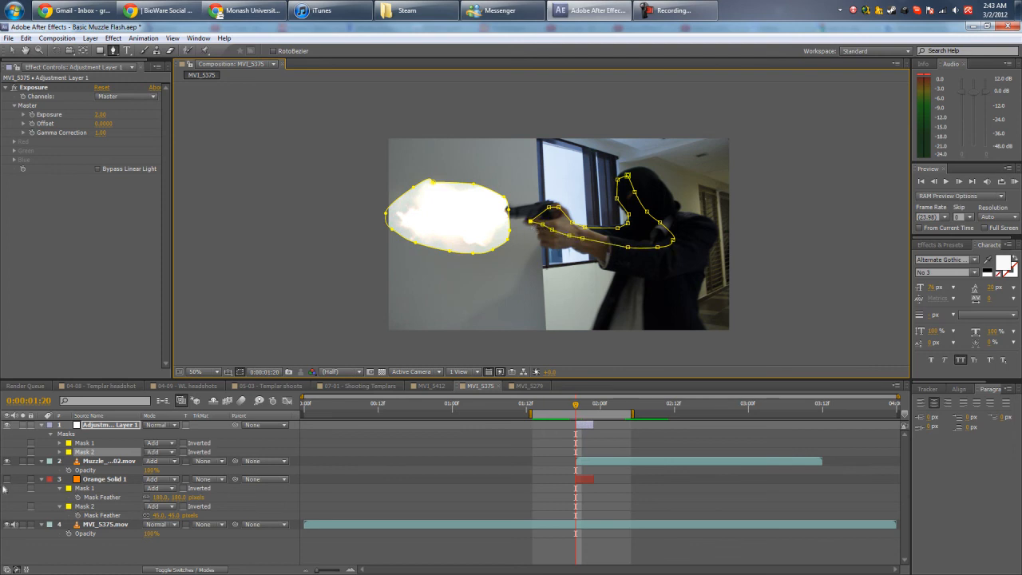
Step: Feather both of the adjustment layer's masks by 50 pixels
left_click(84, 452)
key("f")
left_click_drag(155, 445, 164, 447)
left_click(159, 442)
key("Return")
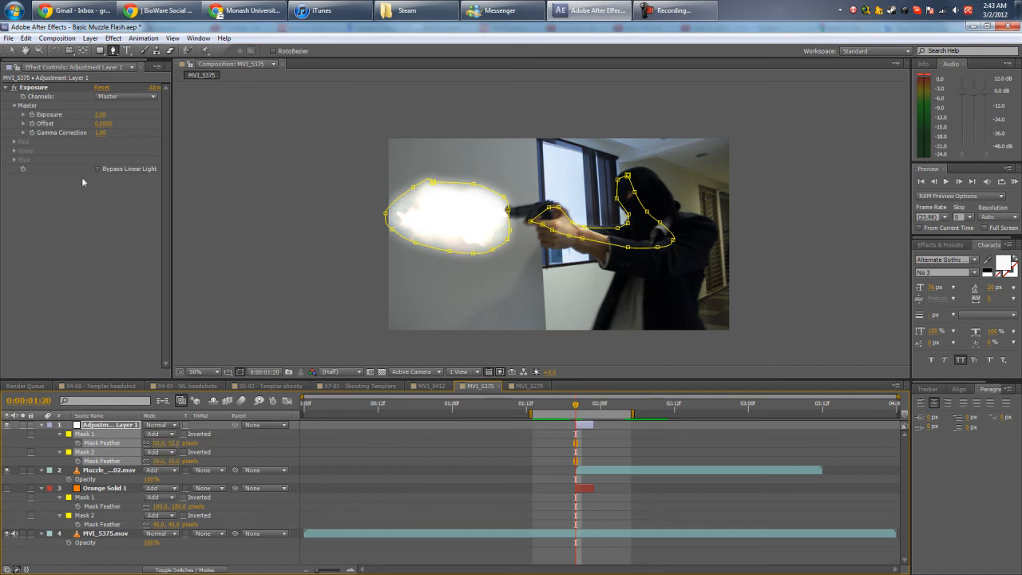
Step: Lower the adjustment layer's Exposure to 1 and deselect the layer to check the lighting
left_click(99, 115)
left_click(557, 227)
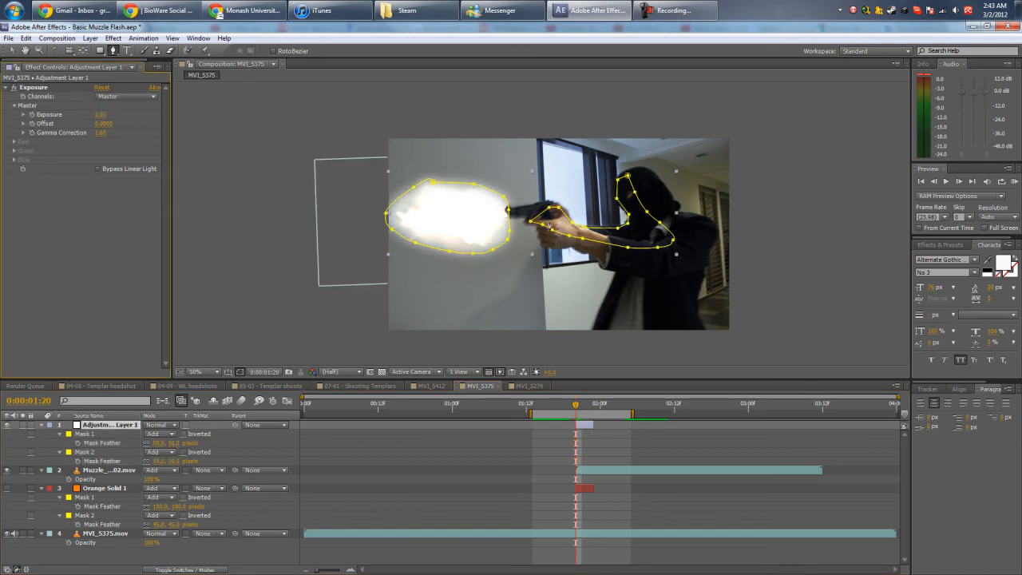
key("v")
left_click(271, 252)
left_click(104, 123)
left_click(102, 116)
type("1")
key("Return")
left_click(225, 258)
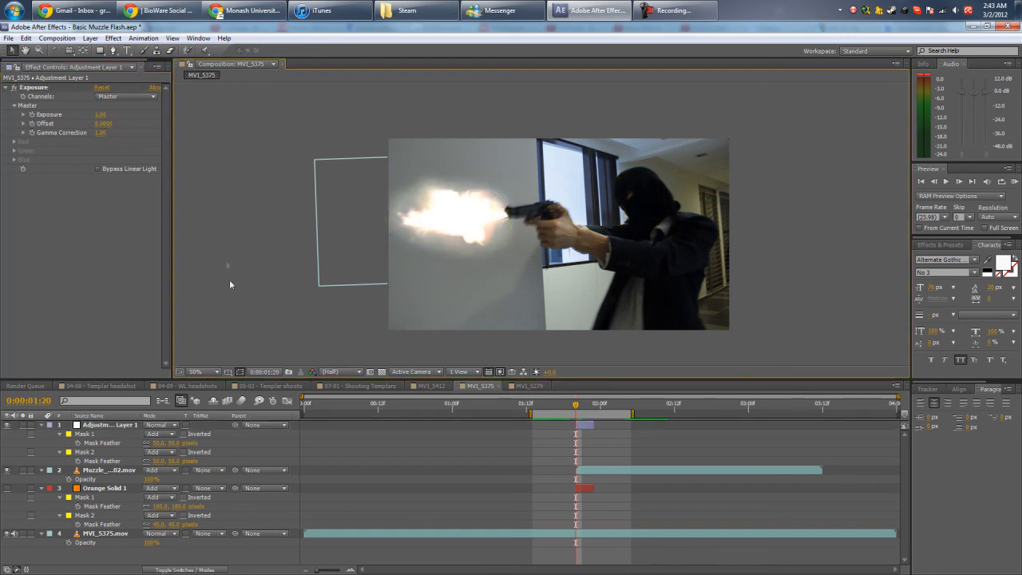
Step: Collapse the layer properties and move the adjustment layer directly below the muzzle flash layer
left_click(42, 488)
left_click(41, 469)
left_click(42, 428)
left_click_drag(108, 425, 108, 439)
left_click(120, 483)
mouse_move(575, 406)
left_mouse_down()
mouse_move(561, 411)
mouse_move(577, 411)
left_mouse_up()
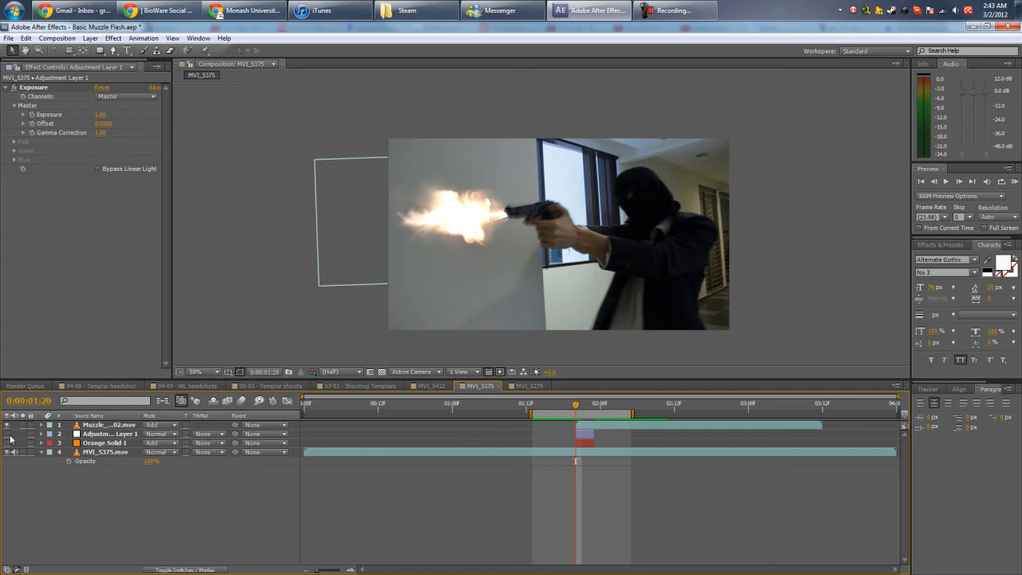
Step: In the MVI_5412 composition, review the masked duplicate footage layer at the 0:00:03:05 flash frame and preview the shot
left_click(435, 385)
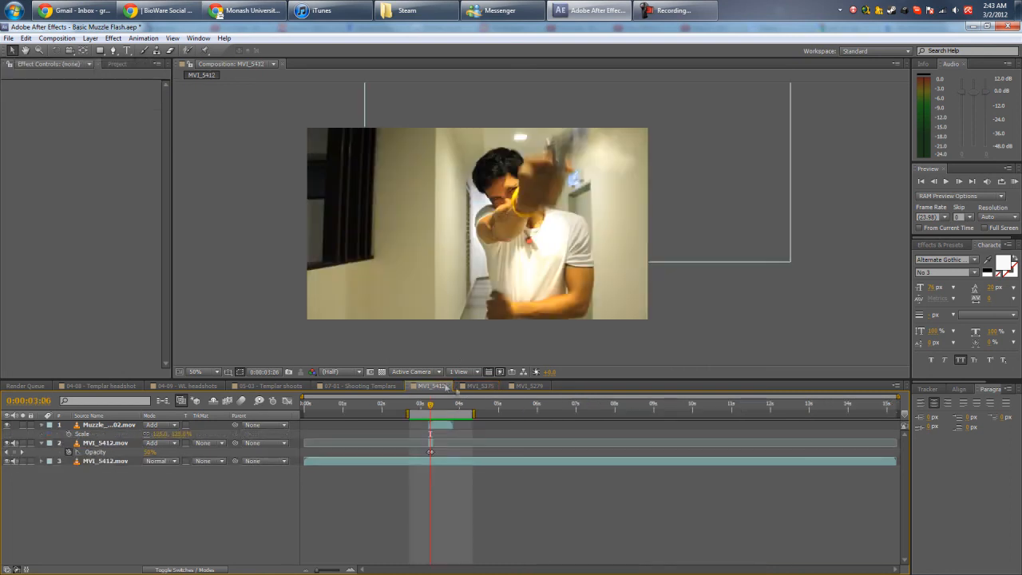
left_click(117, 462)
left_click(133, 443)
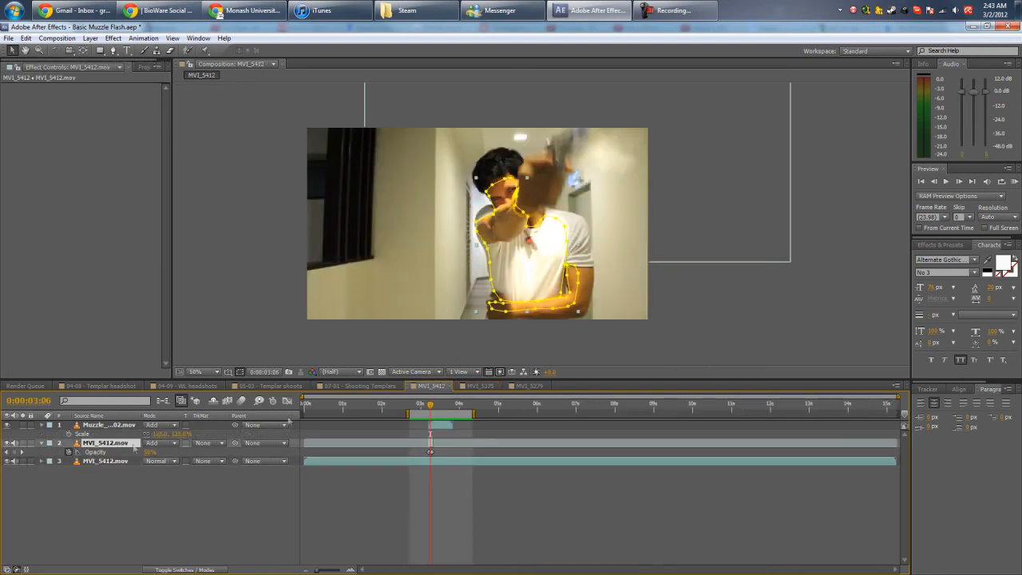
left_click(428, 403)
left_click_drag(428, 403, 429, 404)
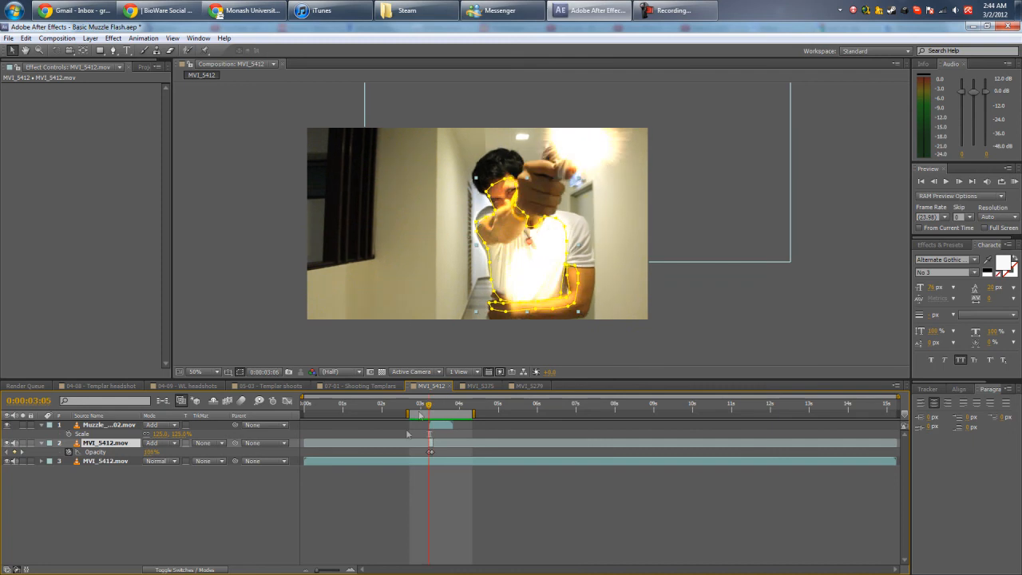
left_click(409, 434)
key("space")
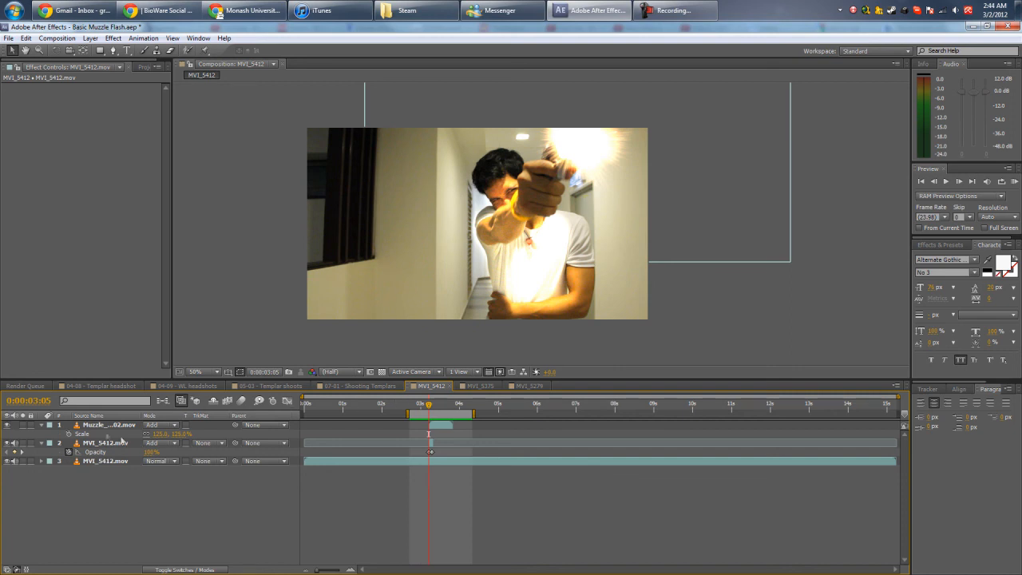
Step: Set the duplicate MVI_5412 footage layer's blending mode to Screen and preview the shot
left_click(159, 443)
left_click(212, 251)
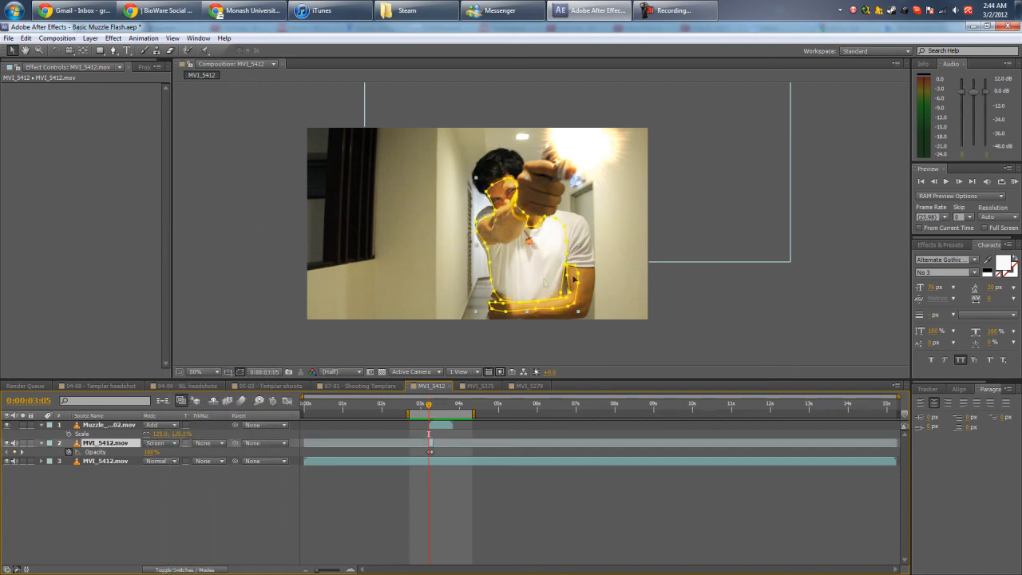
left_click(414, 402)
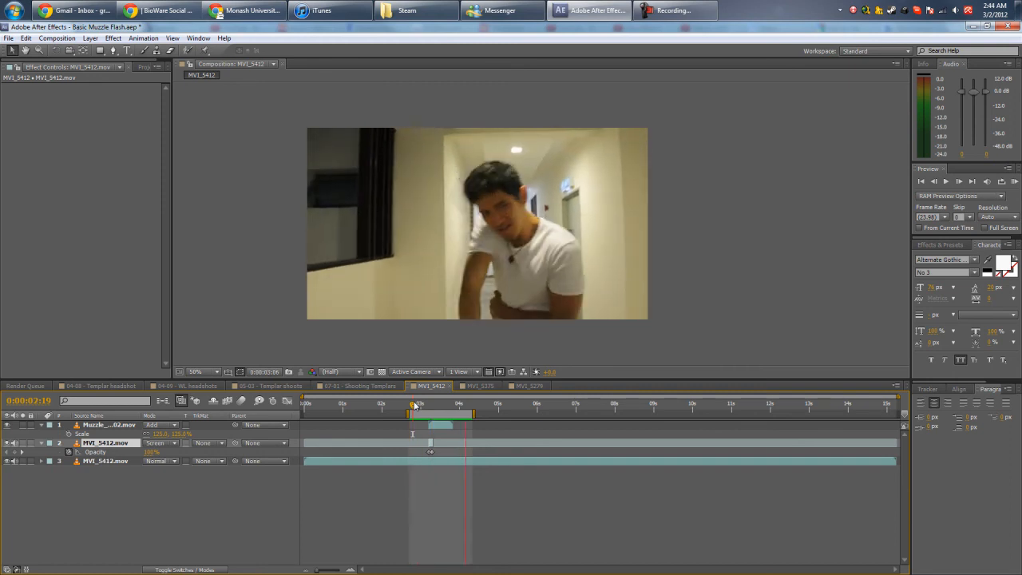
key("space")
Step: In the MVI_5375 composition, show the orange solid with the muzzle flash at 0:00:01:20 and preview the shot
left_click(461, 387)
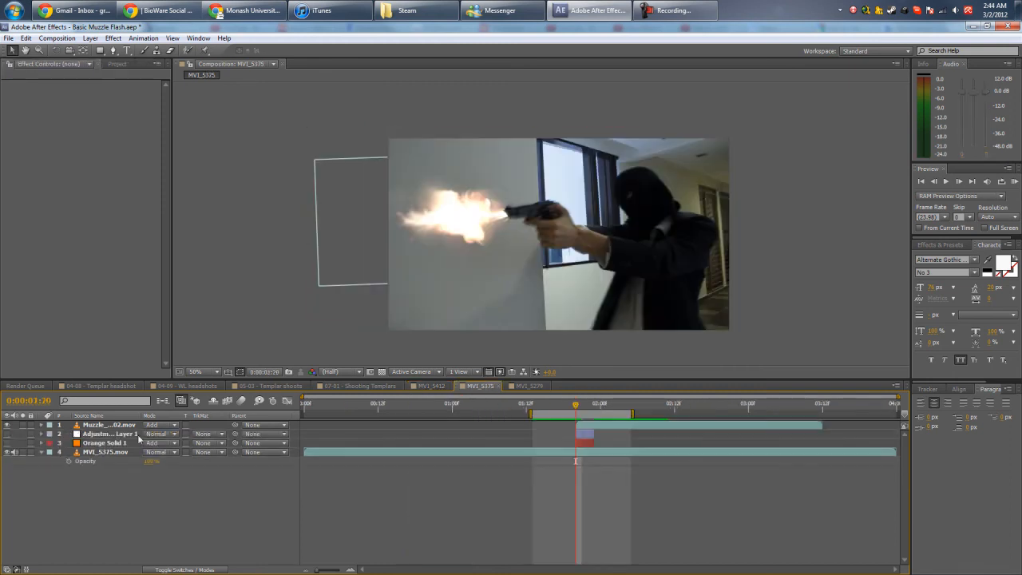
left_click(7, 442)
left_click_drag(550, 404, 577, 407)
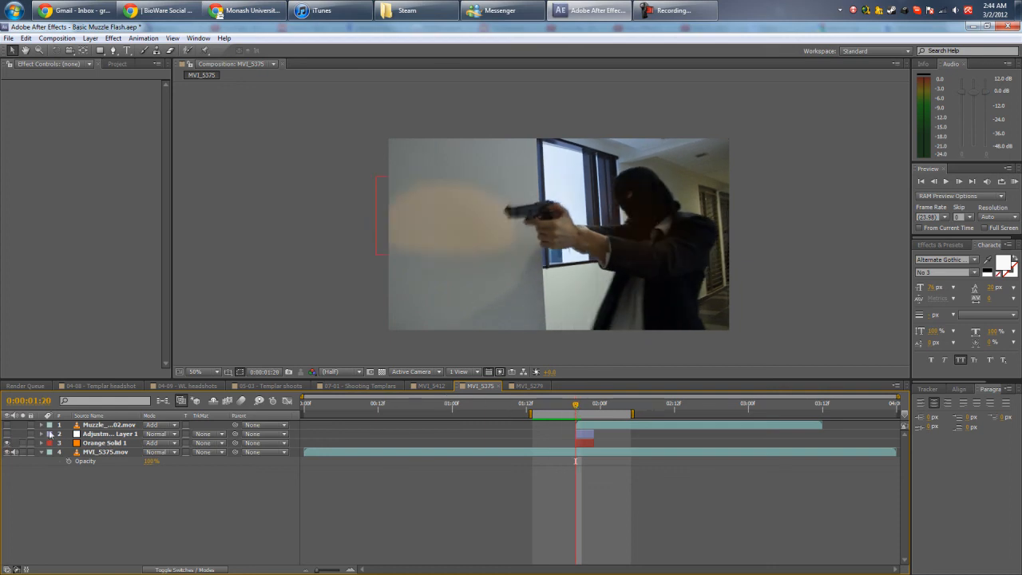
left_click(7, 424)
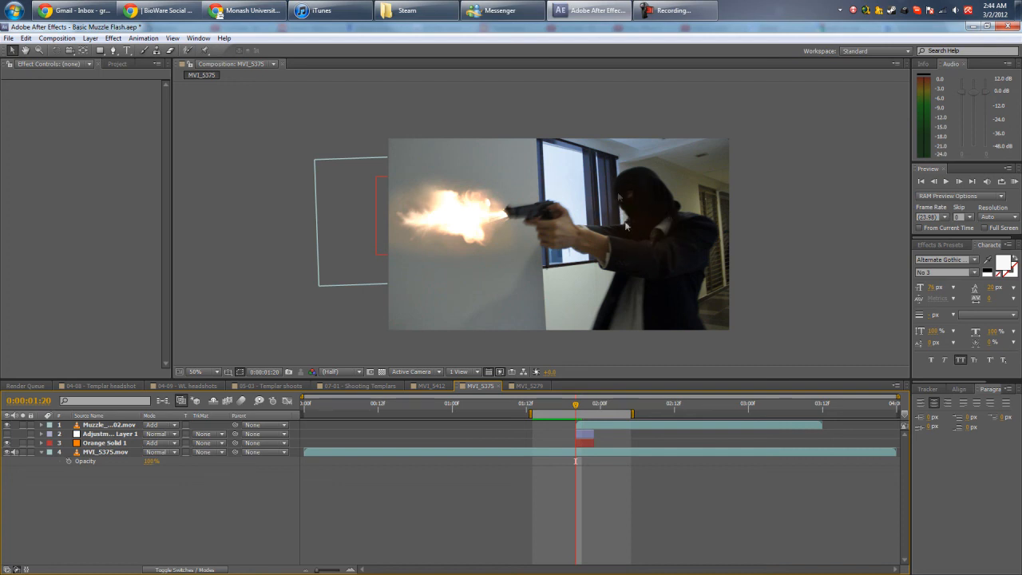
key("KP_0")
Step: In the MVI_5279 composition, preview the adjustment layer's lighting and inspect the flash frame at 0:00:02:01
left_click(527, 386)
mouse_move(519, 406)
left_mouse_down()
mouse_move(495, 405)
mouse_move(509, 405)
left_mouse_up()
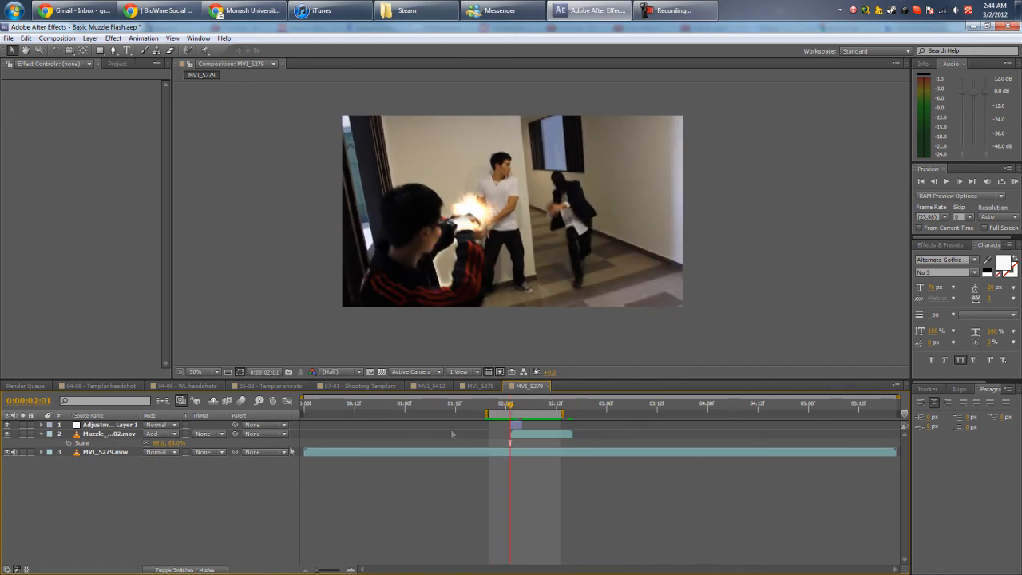
left_click(88, 424)
key("space")
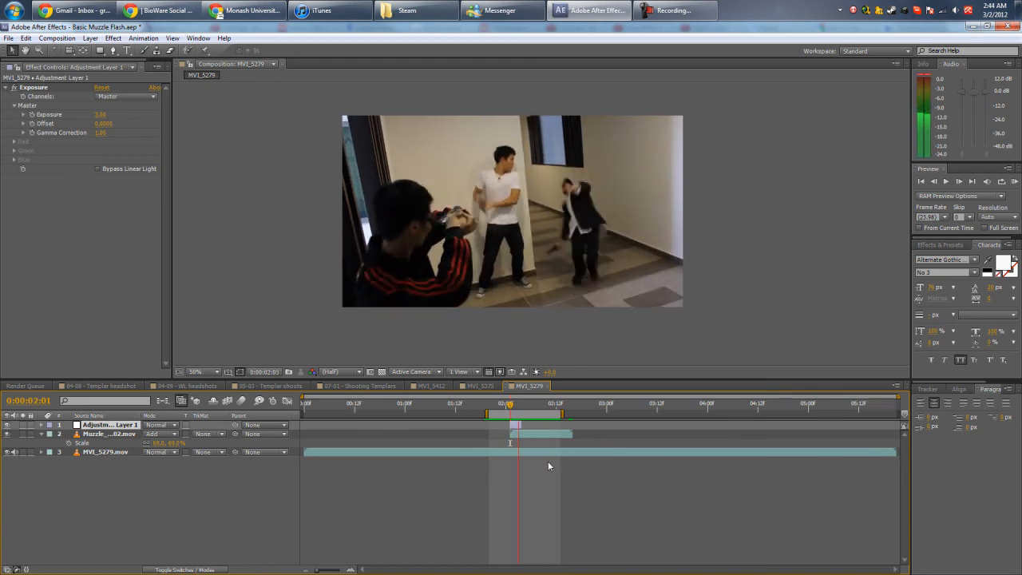
key("space")
key("space")
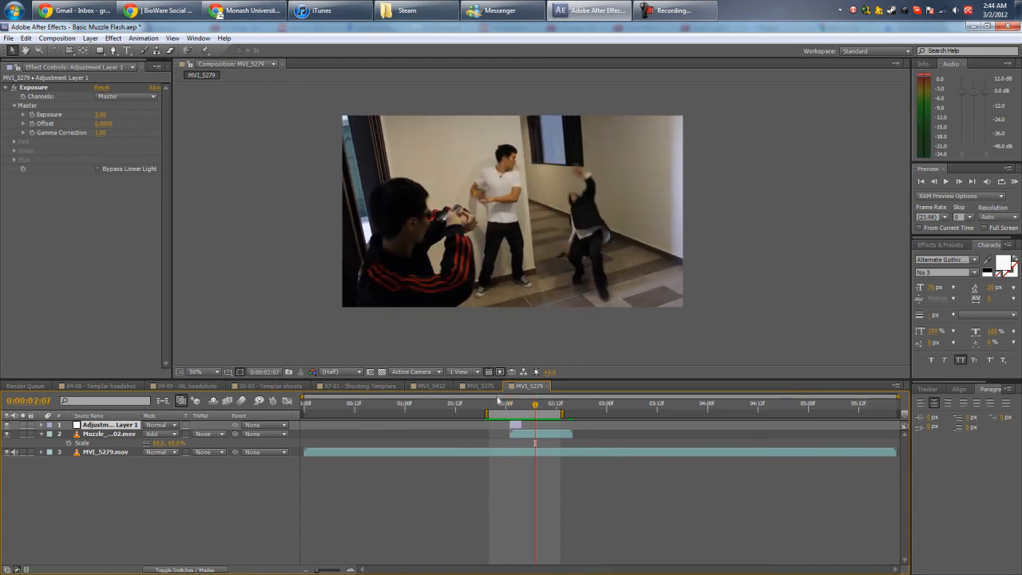
left_click(513, 405)
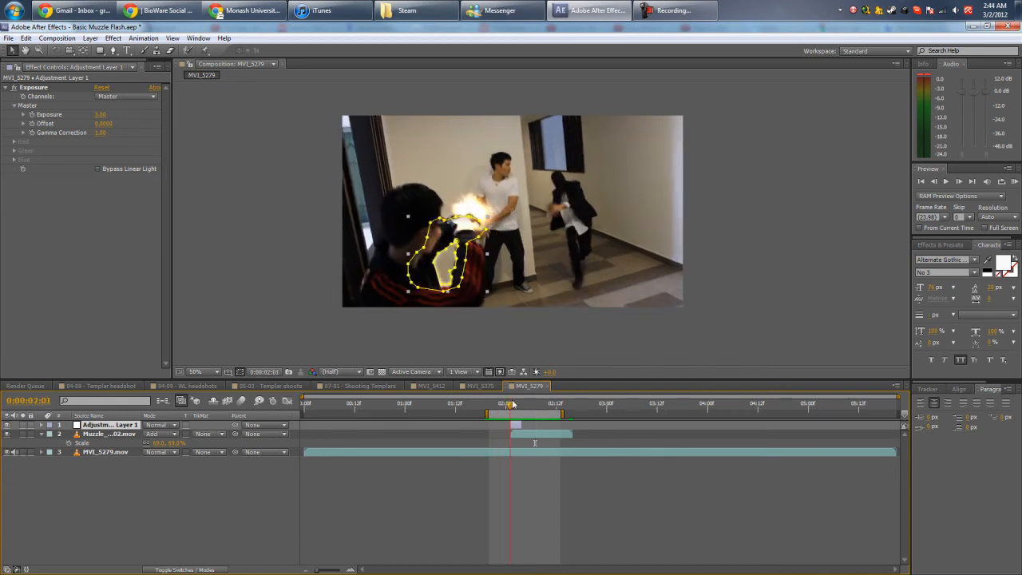